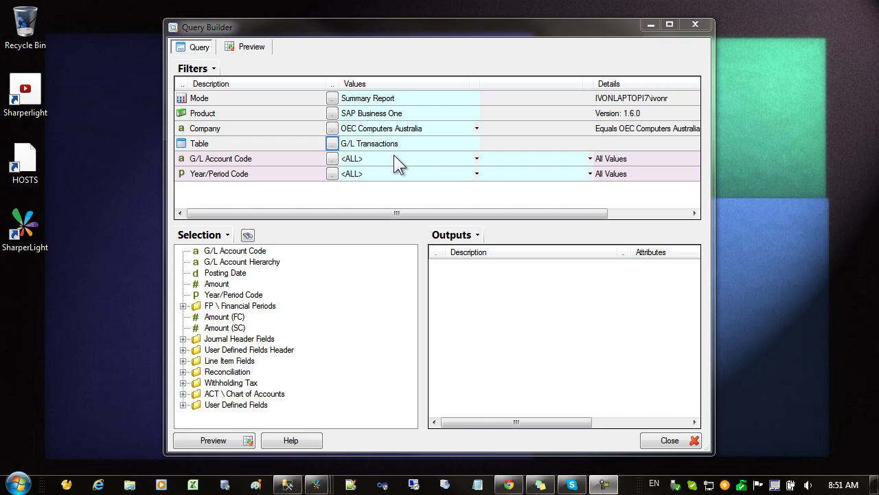
# - Pick OEC Computers Australia as the company filter and add Amount to the query outputs
pyautogui.click(332, 128)
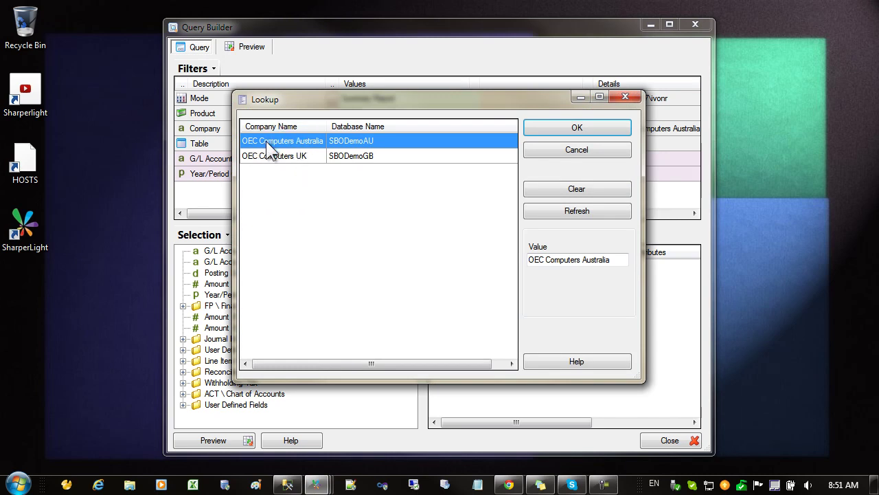
pyautogui.doubleClick(368, 140)
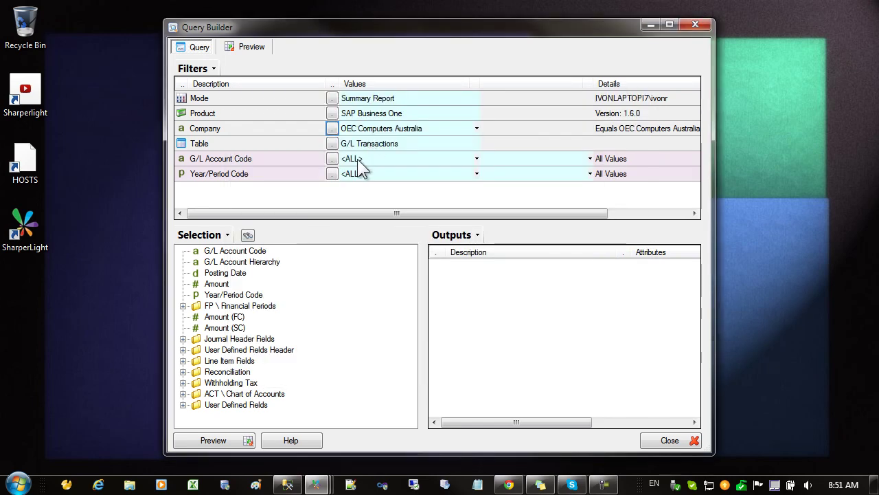
pyautogui.moveTo(218, 284); pyautogui.dragTo(471, 295)
# - Preview the Australian company's query and inspect the database name referenced in its SQL statement
pyautogui.click(243, 47)
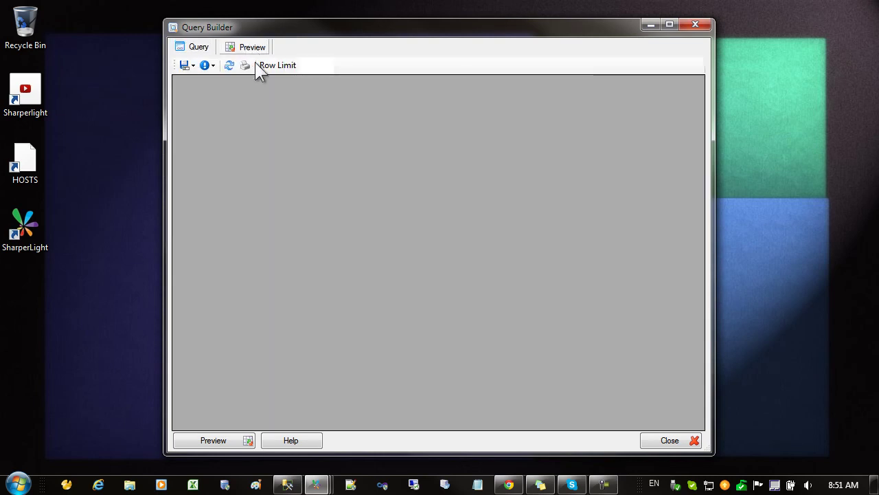
pyautogui.click(213, 65)
pyautogui.click(228, 93)
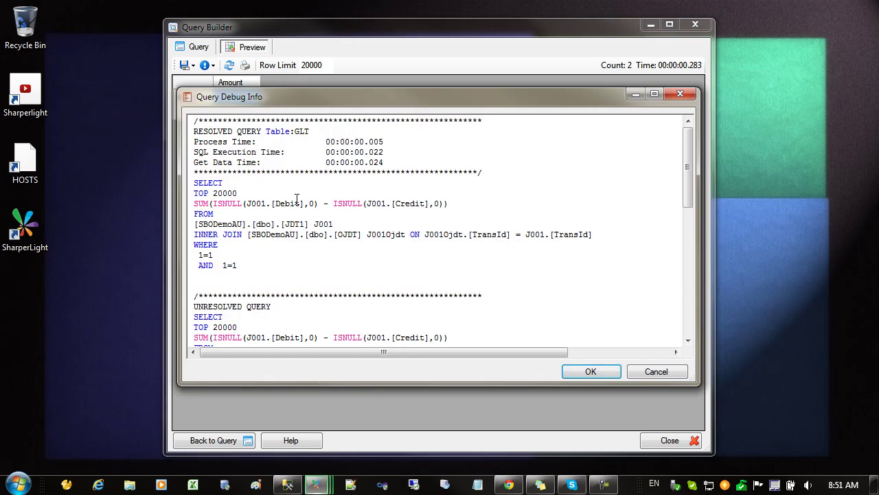
pyautogui.click(281, 224)
pyautogui.doubleClick(284, 236)
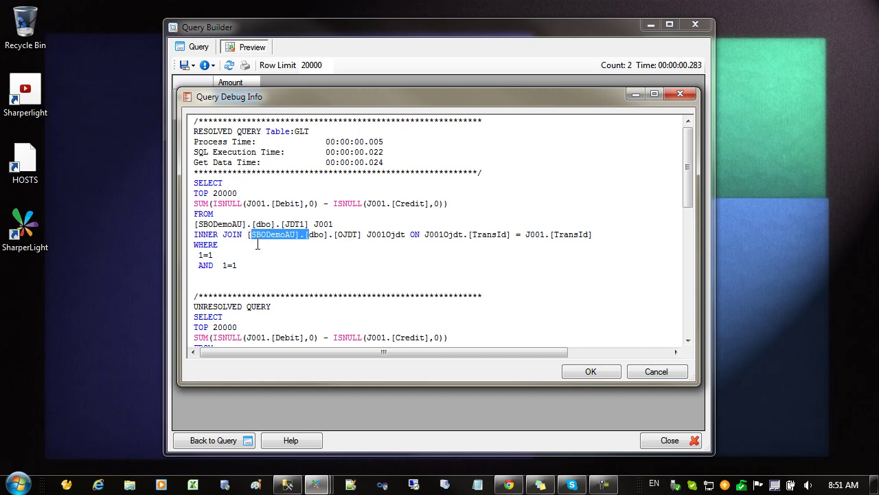
pyautogui.click(642, 368)
# - Change the query's company filter to OEC Computers UK
pyautogui.click(194, 46)
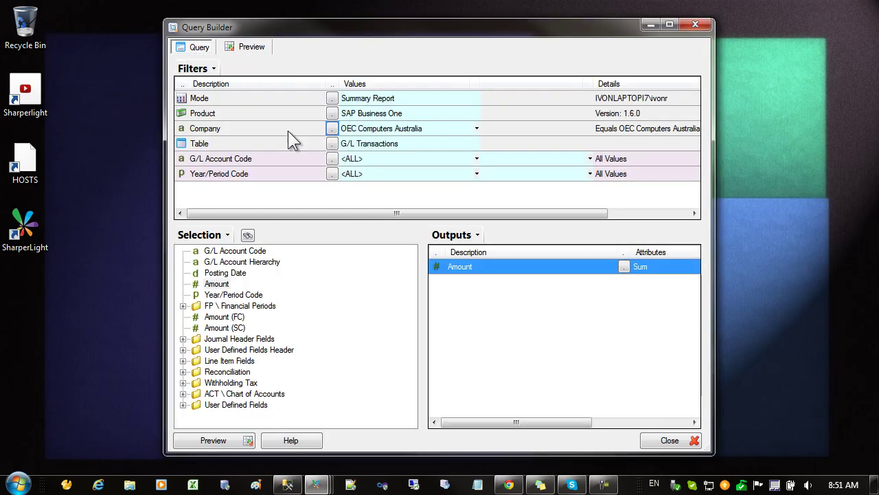
pyautogui.click(333, 129)
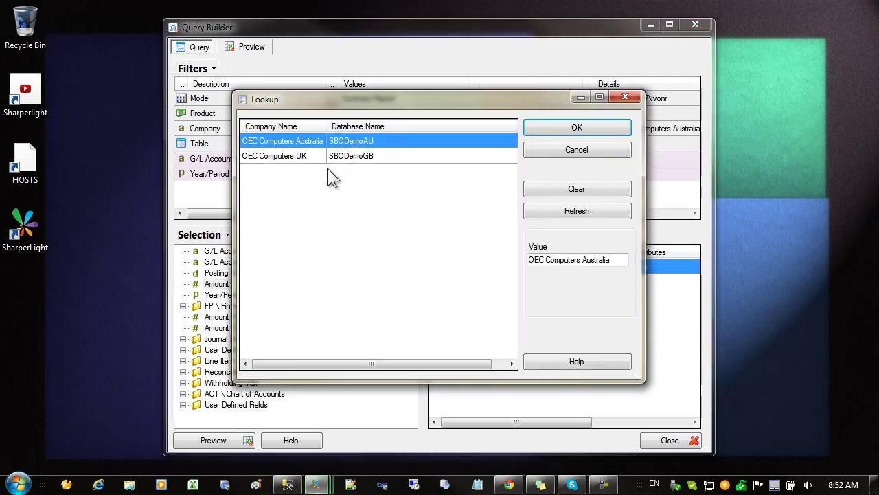
pyautogui.doubleClick(332, 156)
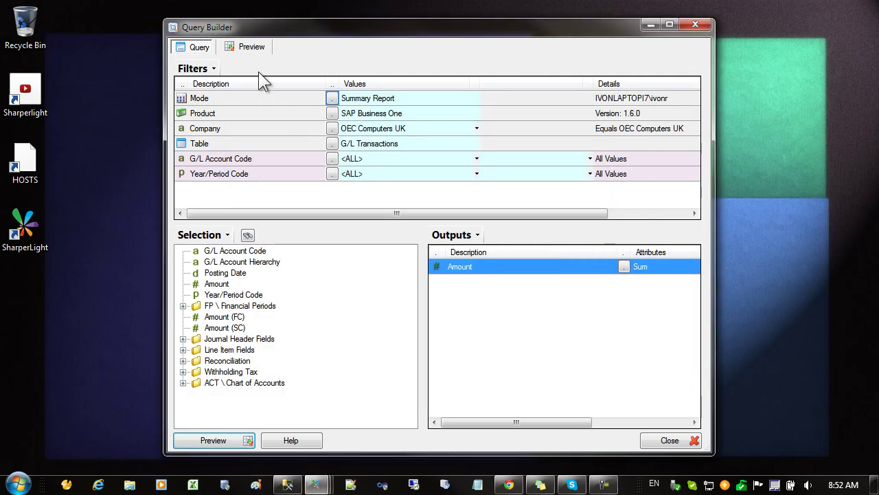
# - Preview the UK company's query and check which database its SQL statement references
pyautogui.click(252, 48)
pyautogui.click(208, 65)
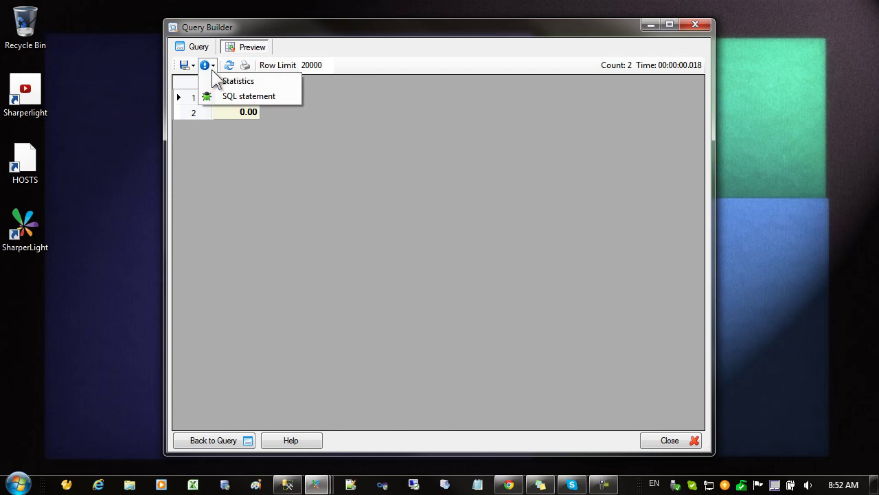
pyautogui.click(223, 95)
pyautogui.moveTo(308, 235); pyautogui.dragTo(199, 225)
pyautogui.click(655, 371)
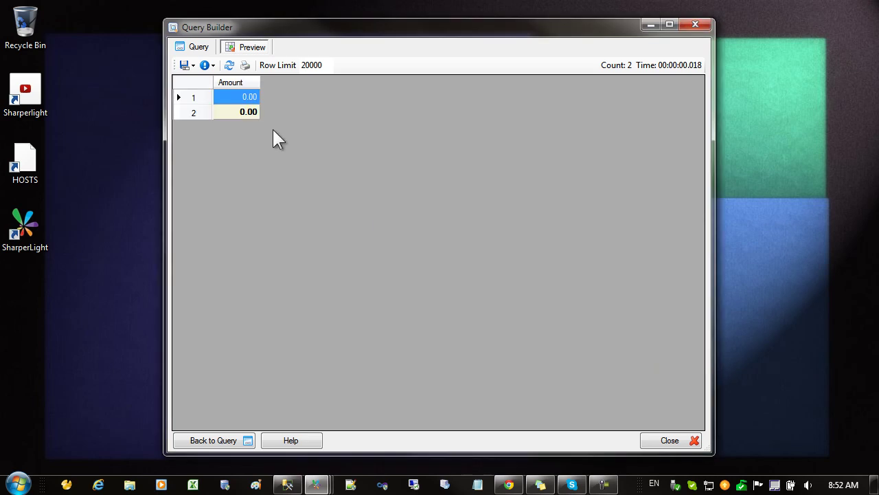
# - Set the company filter to both OEC Computers UK and OEC Computers Australia, and preview the query
pyautogui.click(195, 47)
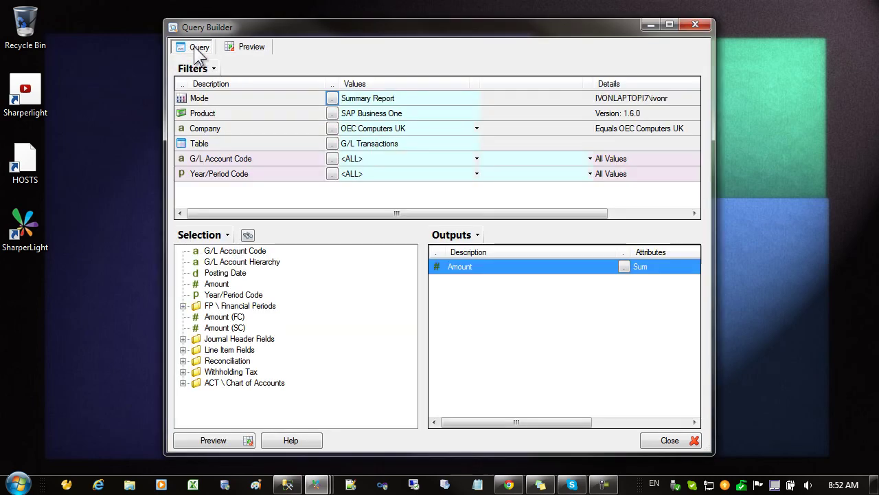
pyautogui.click(332, 129)
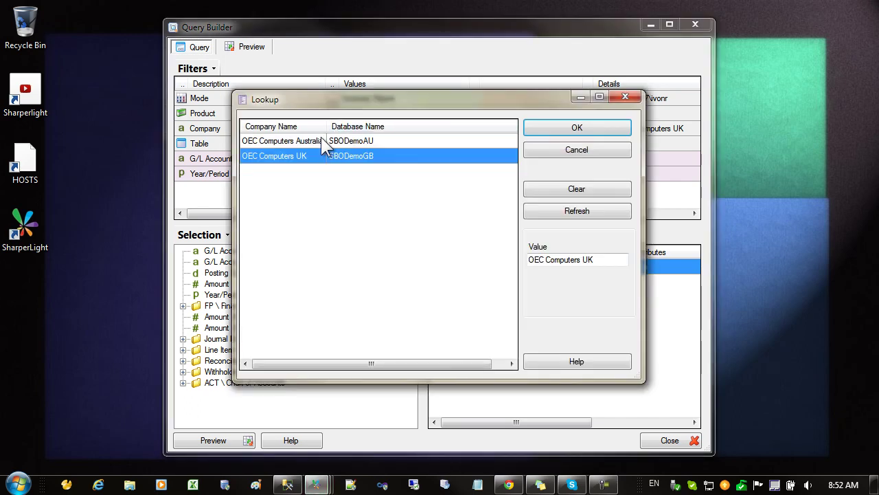
pyautogui.keyDown('ctrl'); pyautogui.click(314, 140); pyautogui.keyUp('ctrl')
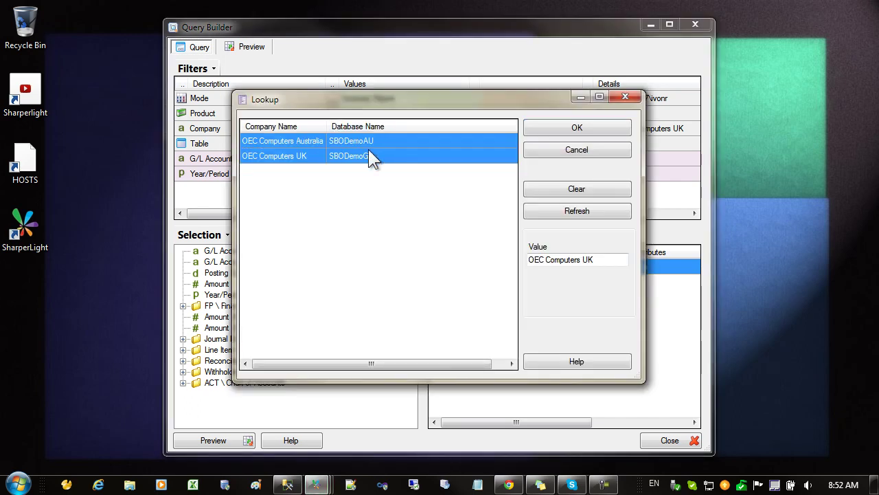
pyautogui.click(565, 130)
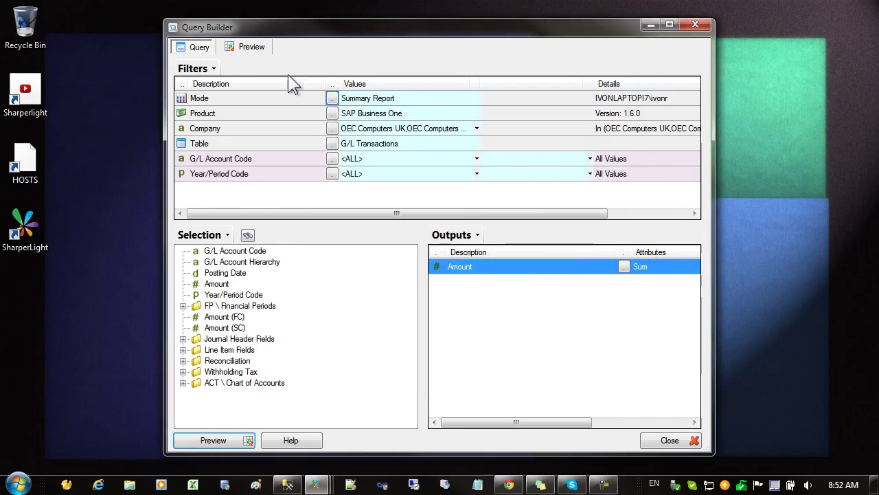
pyautogui.click(251, 47)
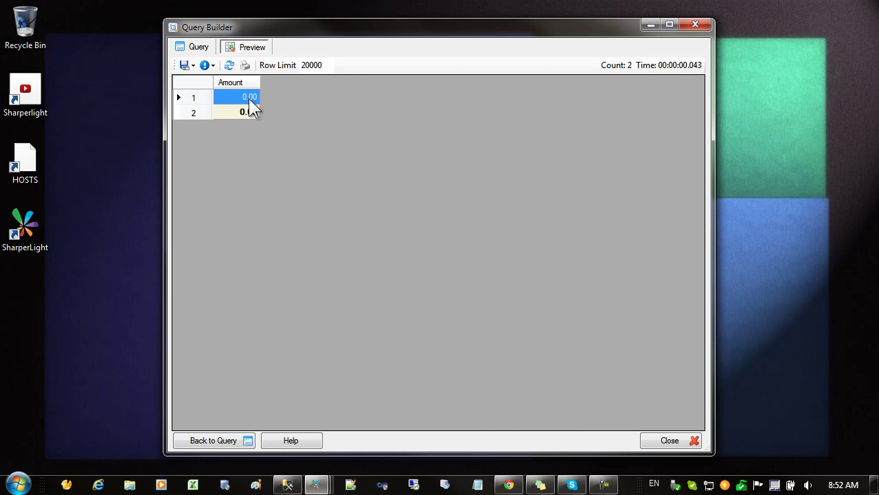
# - Add the Company filter as an output above Amount
pyautogui.click(198, 47)
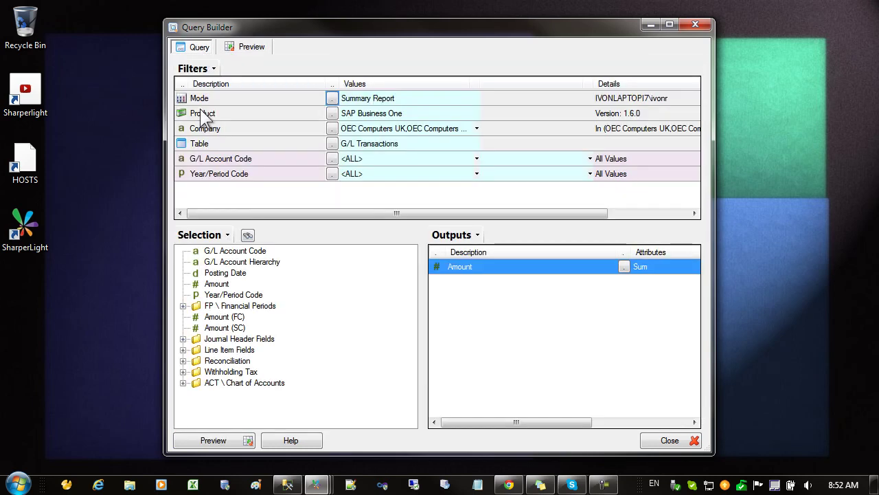
pyautogui.click(216, 129)
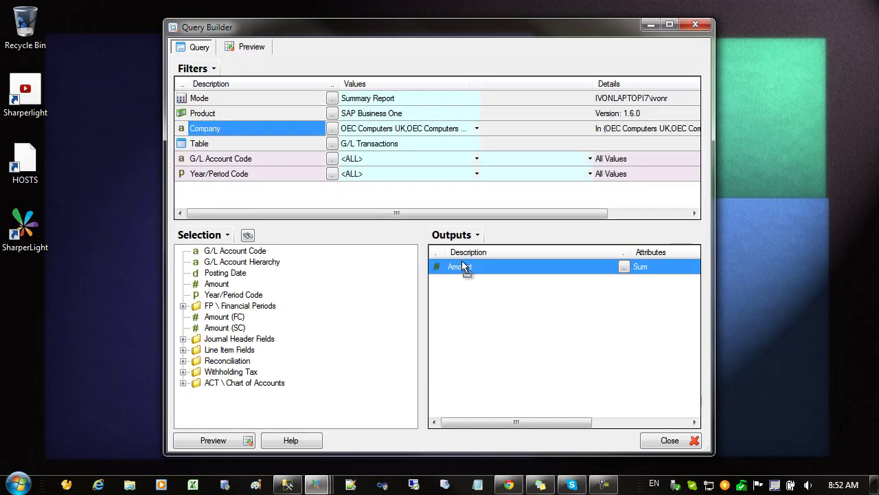
pyautogui.moveTo(462, 267); pyautogui.dragTo(461, 268)
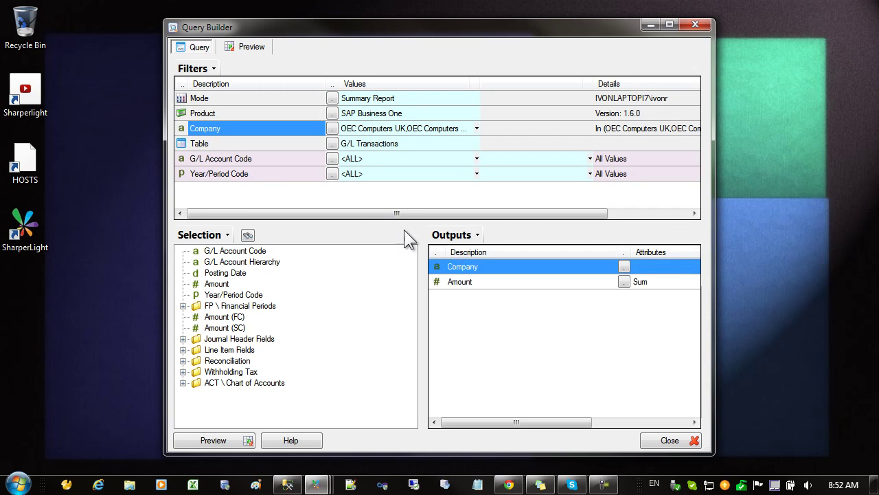
# - Preview the amounts by company and read through the SQL statement that combines both company databases
pyautogui.click(250, 48)
pyautogui.click(328, 99)
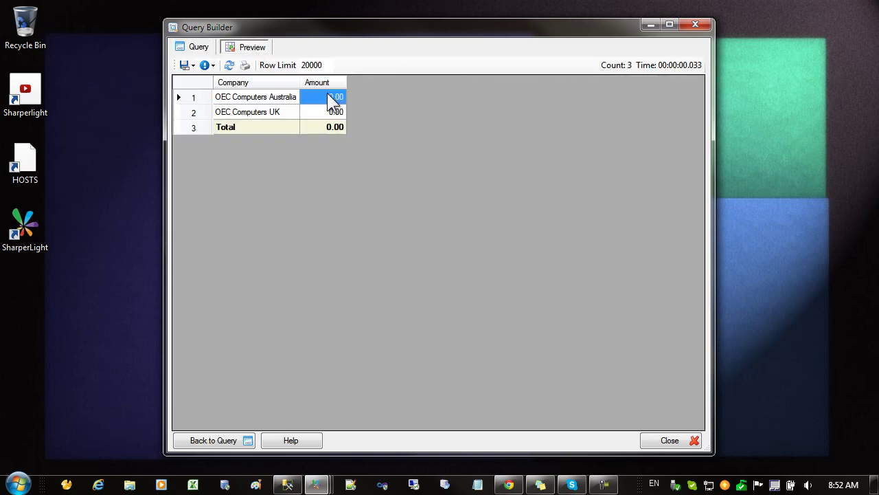
pyautogui.click(205, 66)
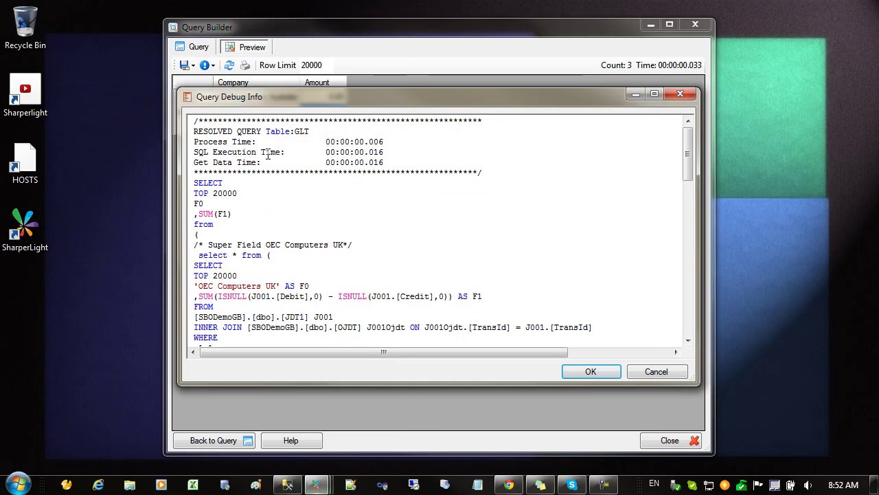
pyautogui.click(294, 220)
pyautogui.scroll(-3, 294, 220)
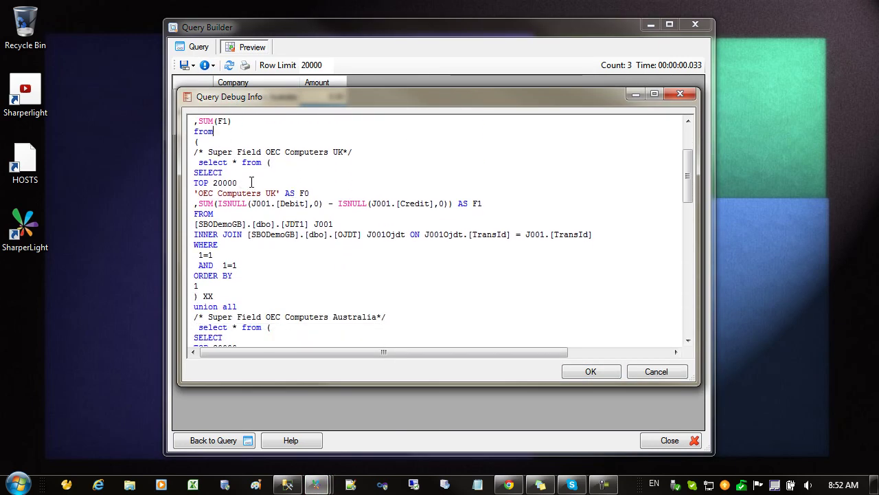
pyautogui.scroll(-3, 256, 190)
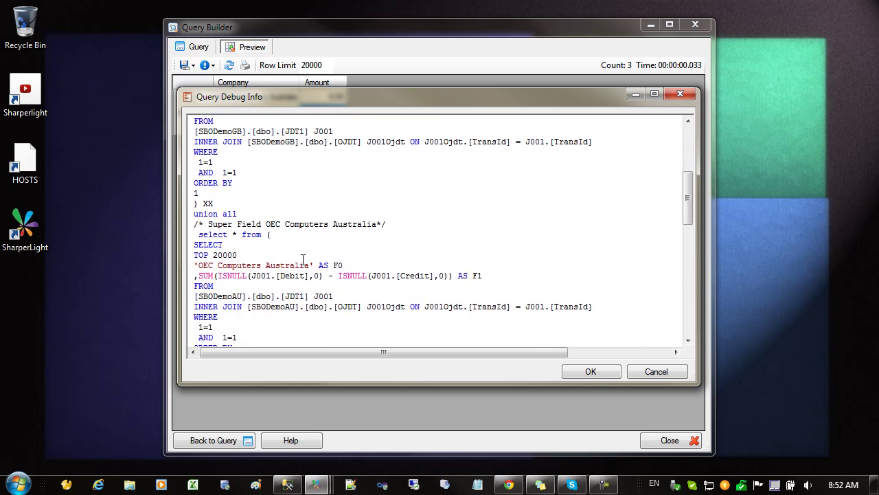
pyautogui.scroll(-2, 305, 277)
pyautogui.scroll(-1, 305, 277)
pyautogui.click(655, 369)
# - Switch to SQL Server Management Studio and point out the SBO-COMMON, SBODemoAU and SBODemoGB databases
pyautogui.click(290, 482)
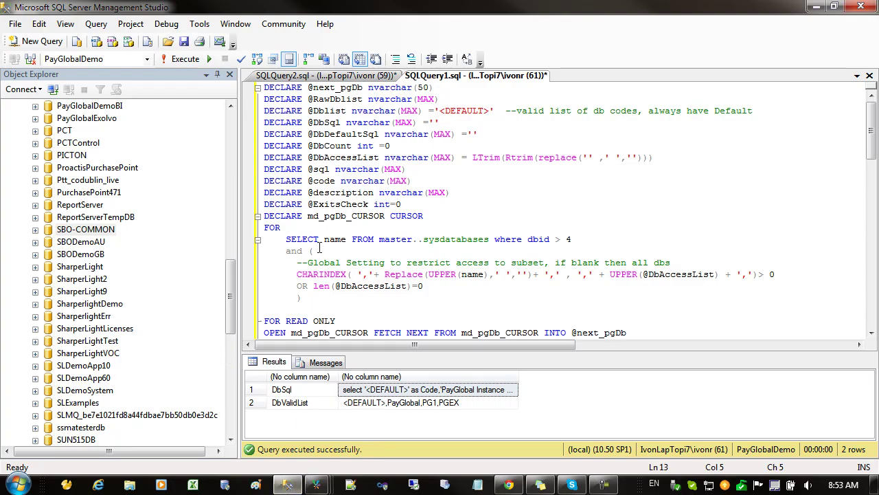
pyautogui.click(87, 231)
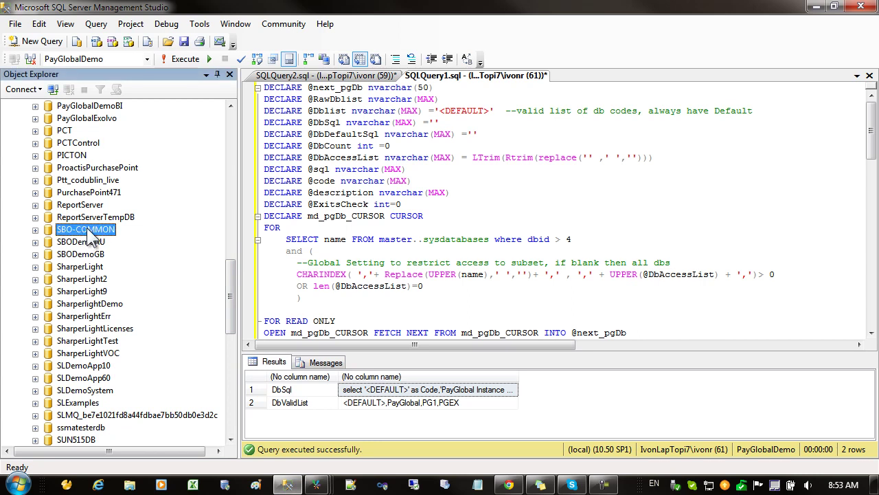
pyautogui.click(90, 230)
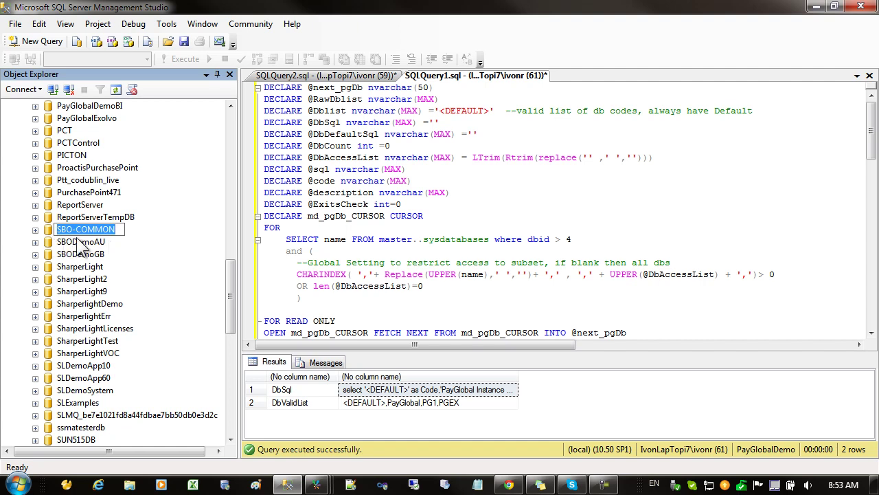
pyautogui.click(74, 244)
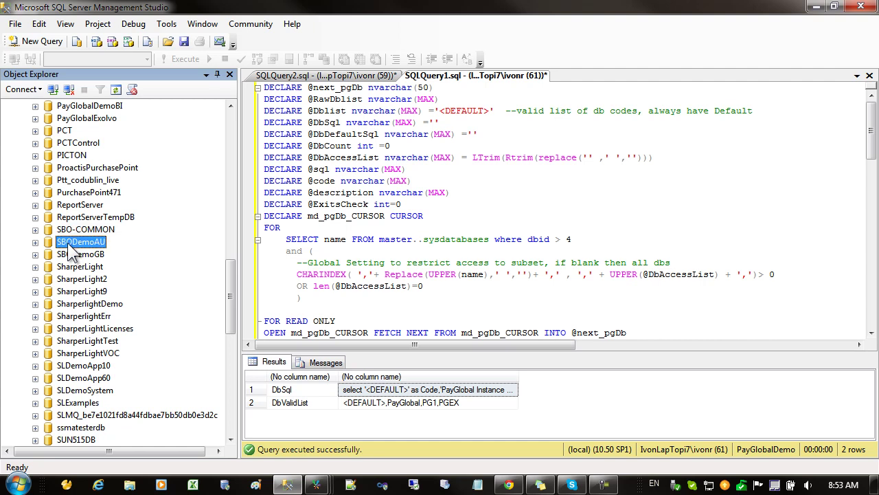
pyautogui.click(69, 254)
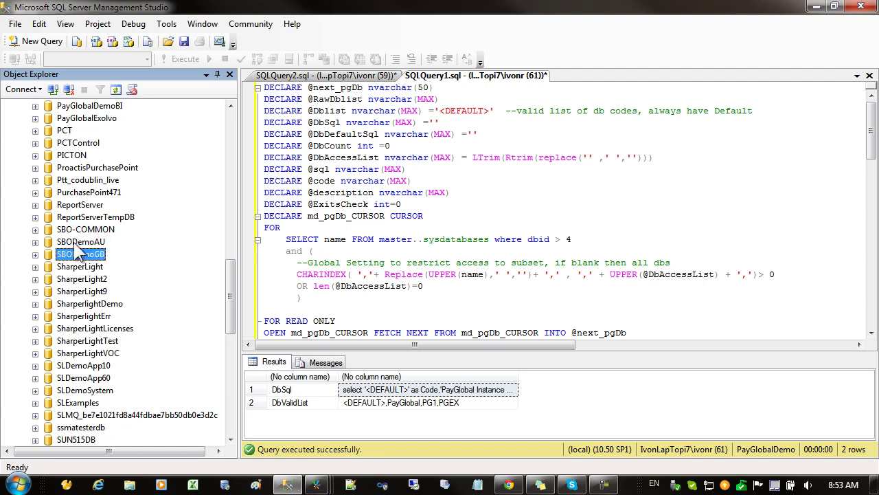
# - Look through the PayGlobal databases in the server's database list, from PayGlobal to PayGlobalExolvo
pyautogui.scroll(6, 82, 307)
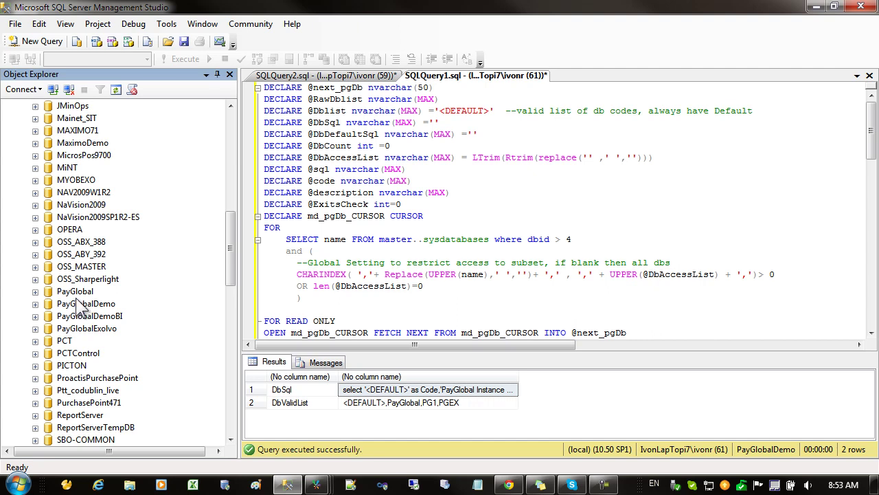
pyautogui.click(77, 291)
pyautogui.press('Down')
pyautogui.press('Down')
pyautogui.press('Down')
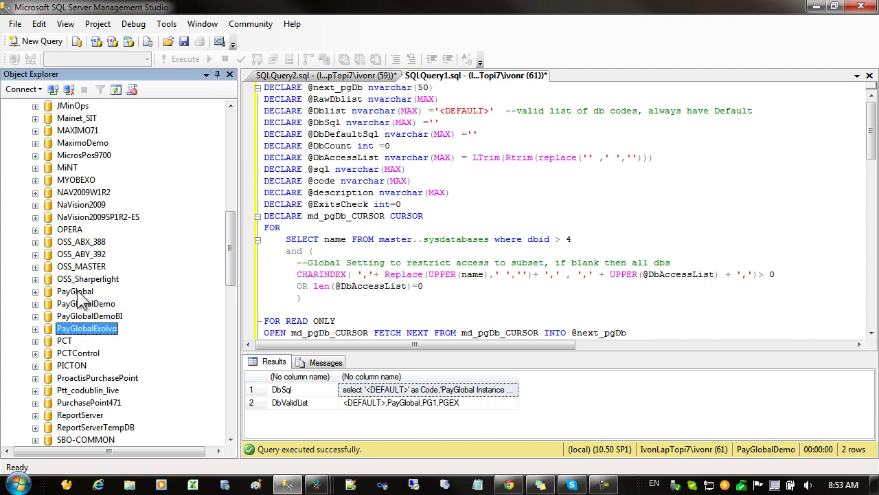
pyautogui.click(78, 292)
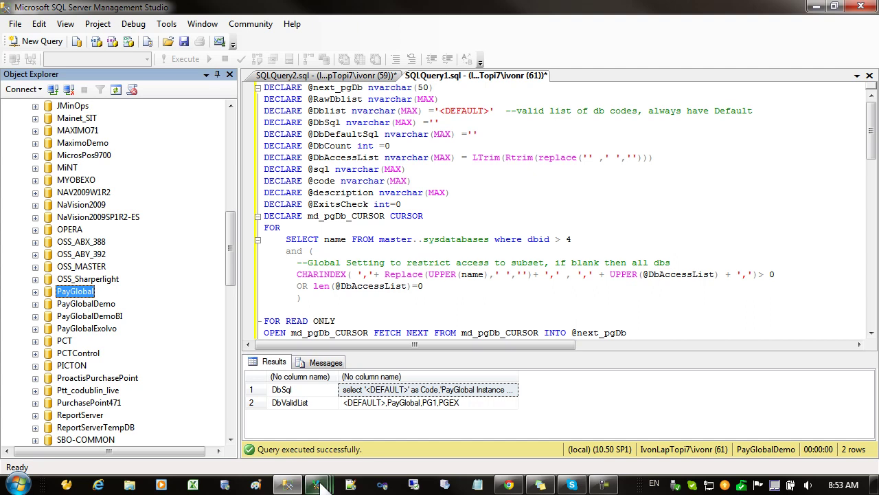
# - Switch back to the Query Builder and change the query's product to PAYGTEST
pyautogui.moveTo(316, 484)
pyautogui.click(455, 416)
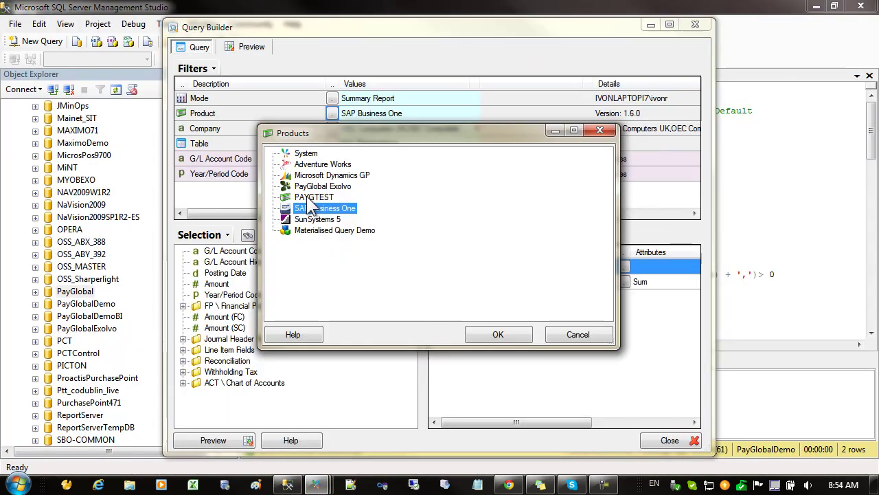
pyautogui.click(309, 198)
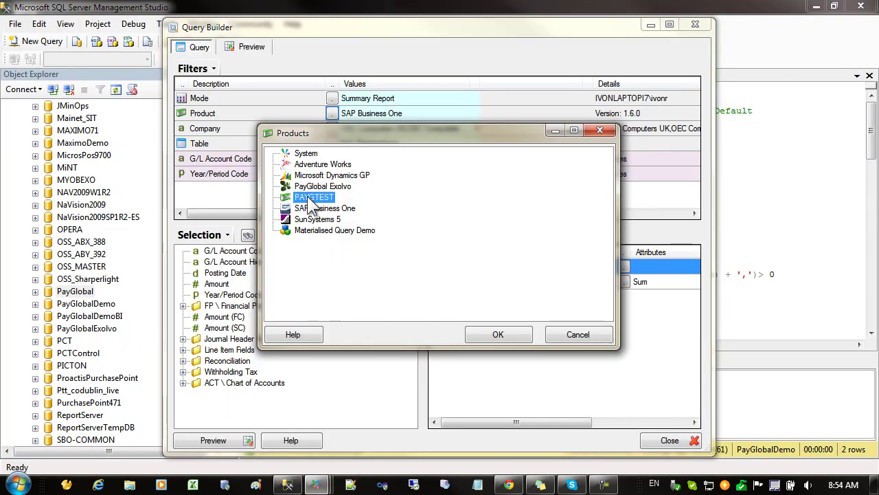
pyautogui.doubleClick(308, 197)
# - Set the company filter to PG1 and add Last Name to the query outputs
pyautogui.click(332, 128)
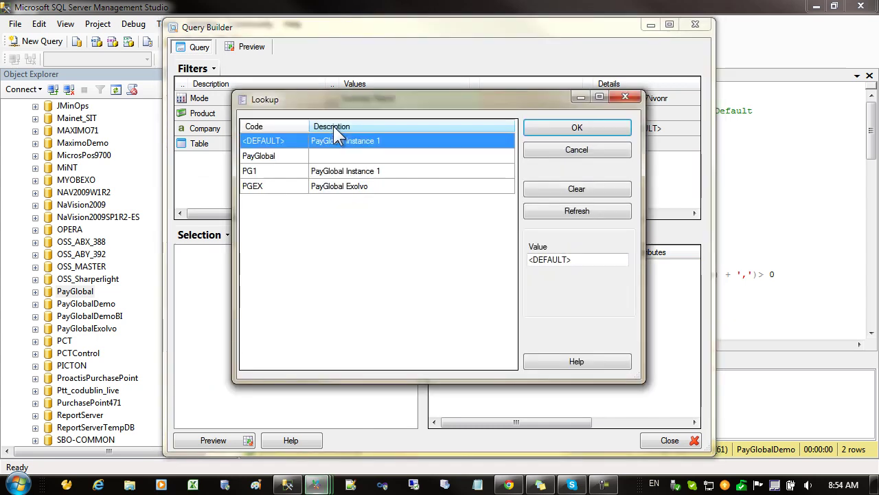
pyautogui.doubleClick(283, 171)
pyautogui.moveTo(235, 270); pyautogui.dragTo(515, 295)
# - Preview the employee last names and open the query's SQL statement to check its source database
pyautogui.click(250, 48)
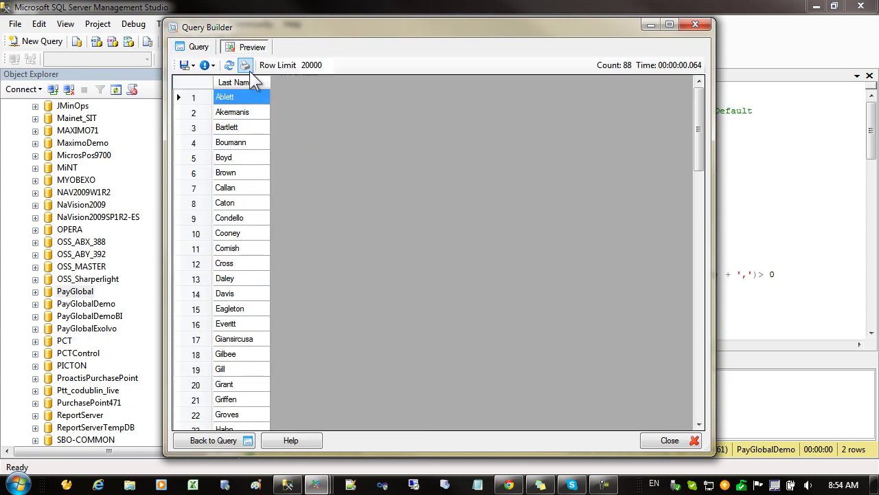
pyautogui.click(212, 65)
pyautogui.click(228, 94)
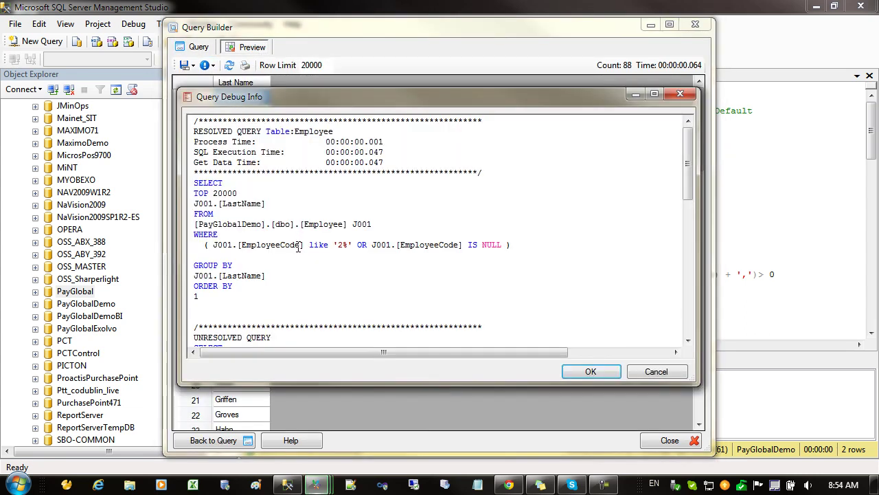
# - Highlight the source database in the query's SQL statement, and switch to Studio to inspect the DbPrefix state value's code
pyautogui.moveTo(275, 224); pyautogui.dragTo(195, 224)
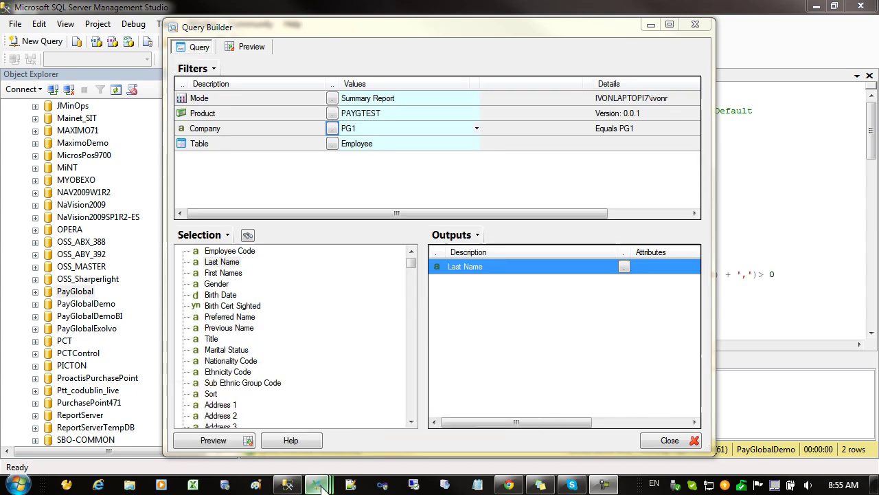
pyautogui.moveTo(316, 484)
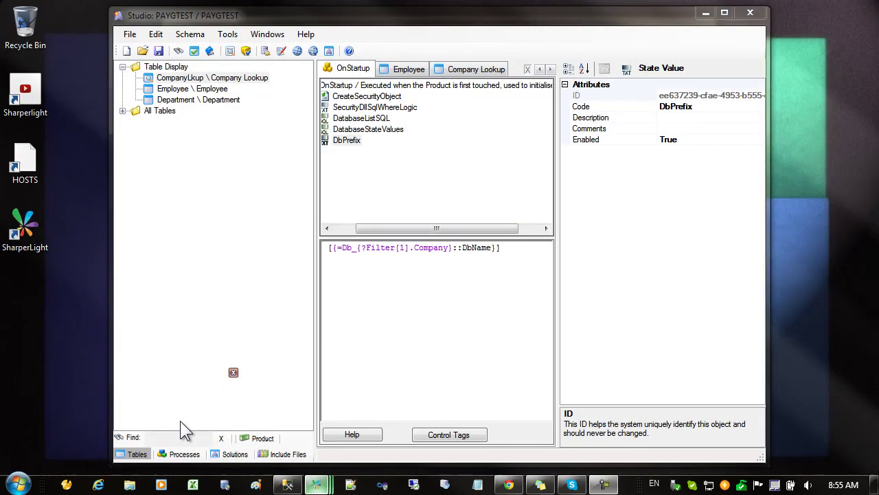
pyautogui.click(184, 427)
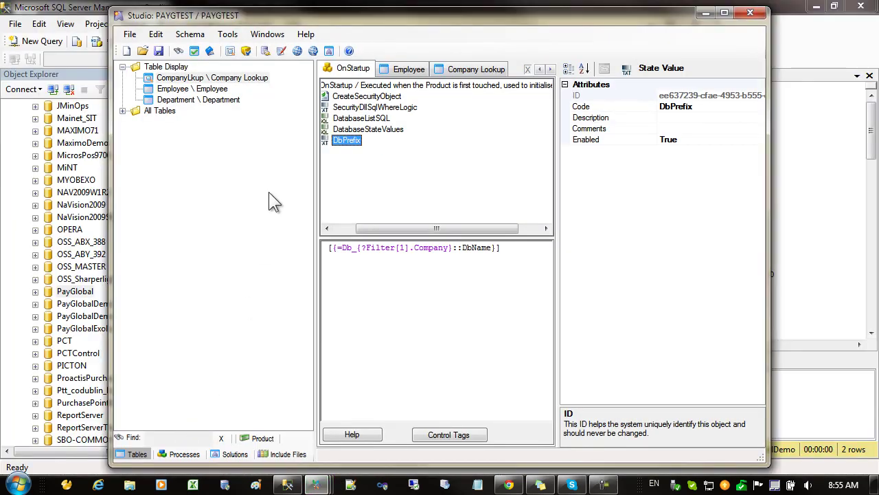
pyautogui.click(380, 254)
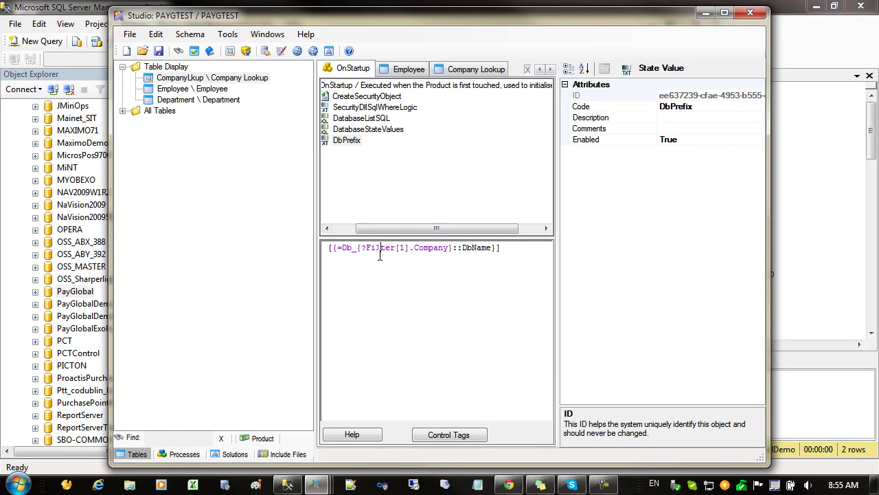
# - Open DatabaseListSQL in the server-side OnStartup process, enlarge its code area and select the whole SQL statement
pyautogui.click(183, 456)
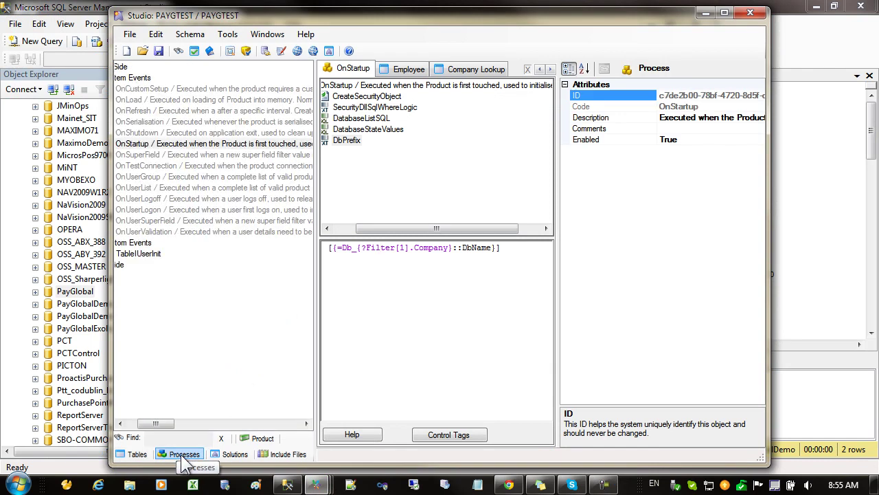
pyautogui.click(182, 143)
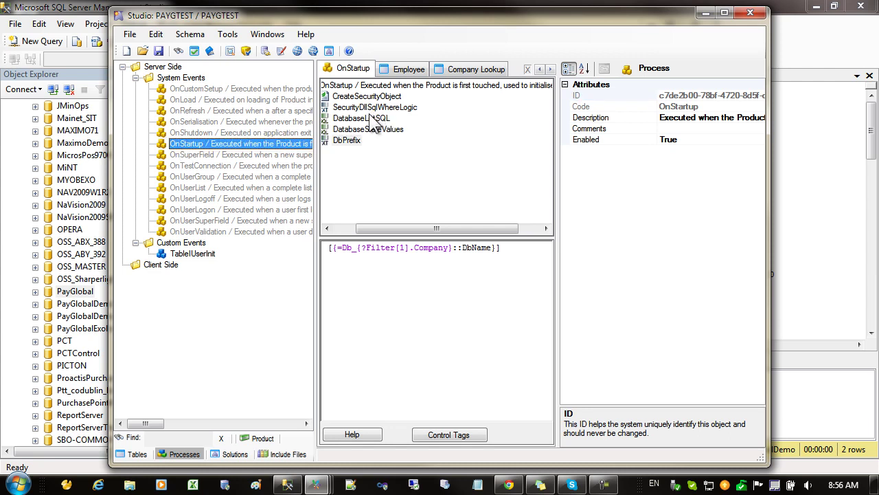
pyautogui.click(358, 118)
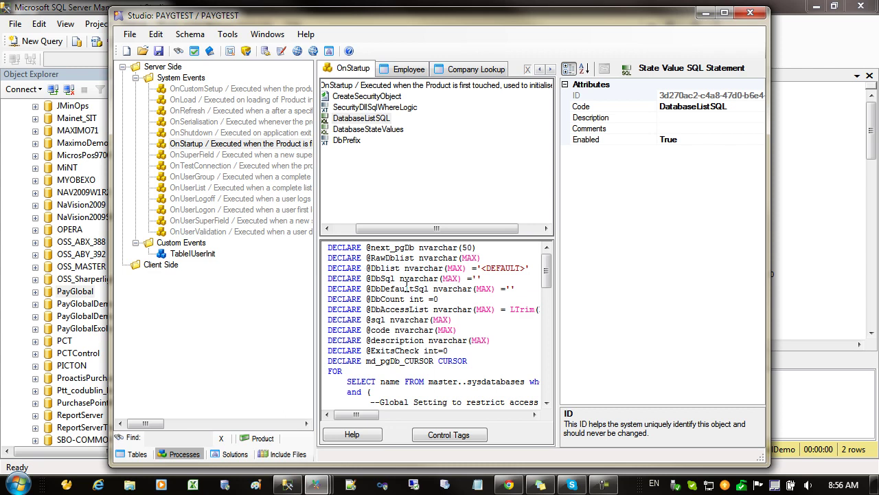
pyautogui.moveTo(428, 236); pyautogui.dragTo(440, 185)
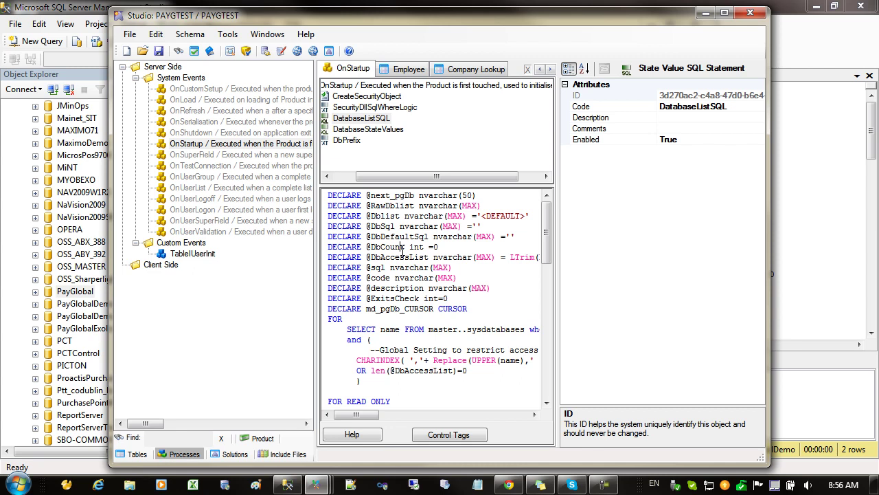
pyautogui.hotkey('ctrl', 'a')
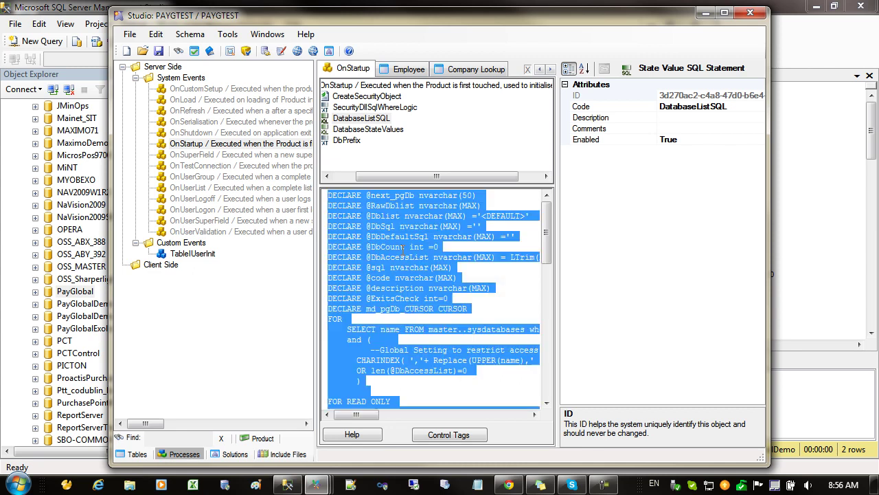
# - Switch to SQL Server Management Studio and examine the DbSql result of the database list script in SQLQuery1
pyautogui.click(797, 184)
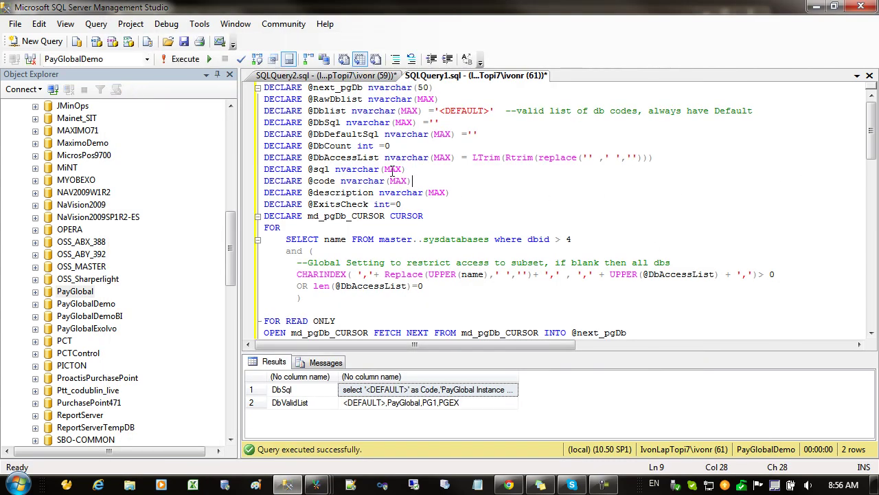
pyautogui.click(358, 157)
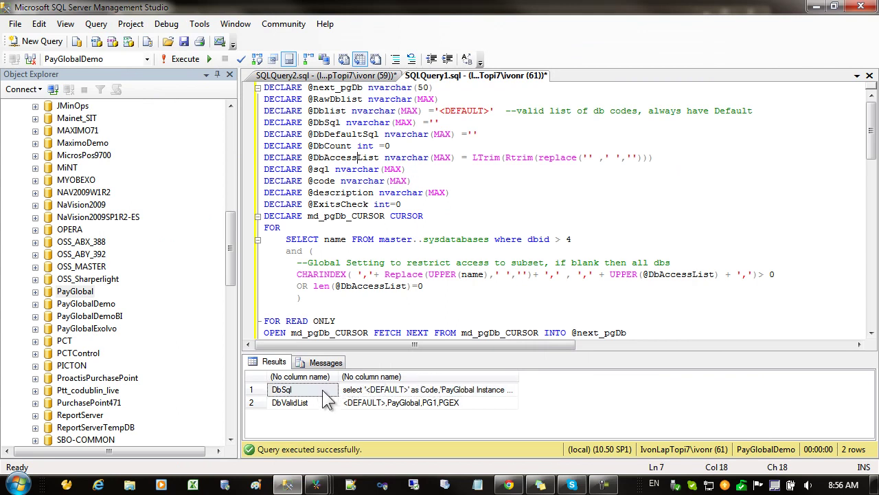
pyautogui.moveTo(338, 376); pyautogui.dragTo(349, 376)
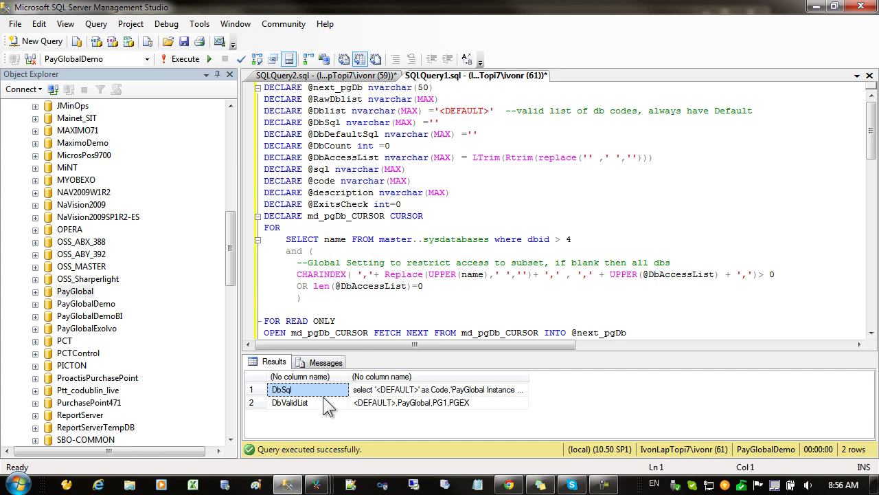
# - Examine the company codes, descriptions and database names returned by the union query in SQLQuery2
pyautogui.hotkey('ctrl', 'Tab')
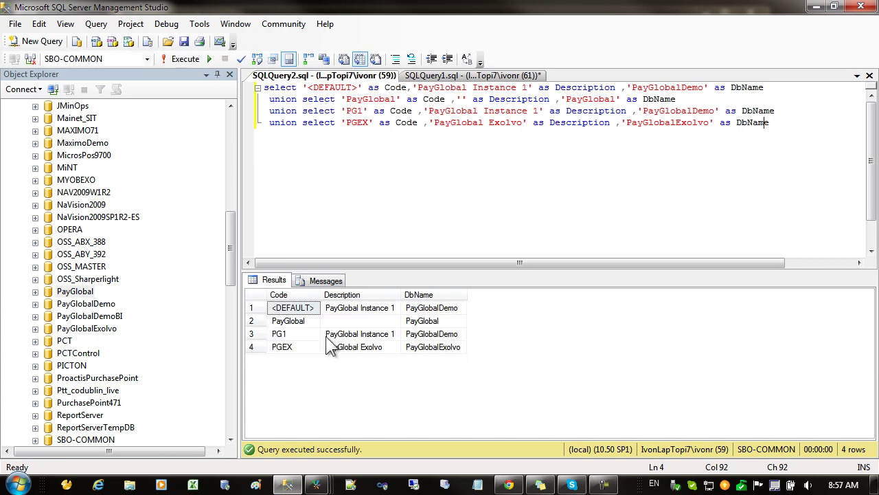
pyautogui.click(291, 309)
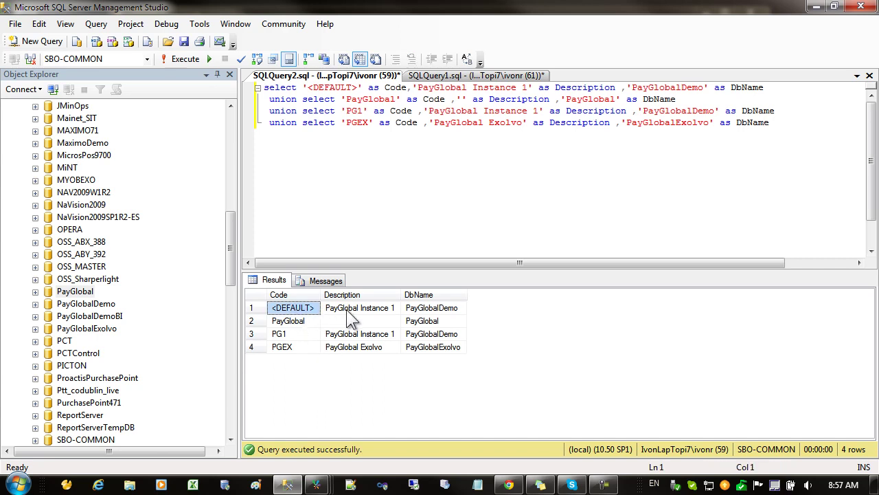
pyautogui.click(290, 320)
pyautogui.click(288, 334)
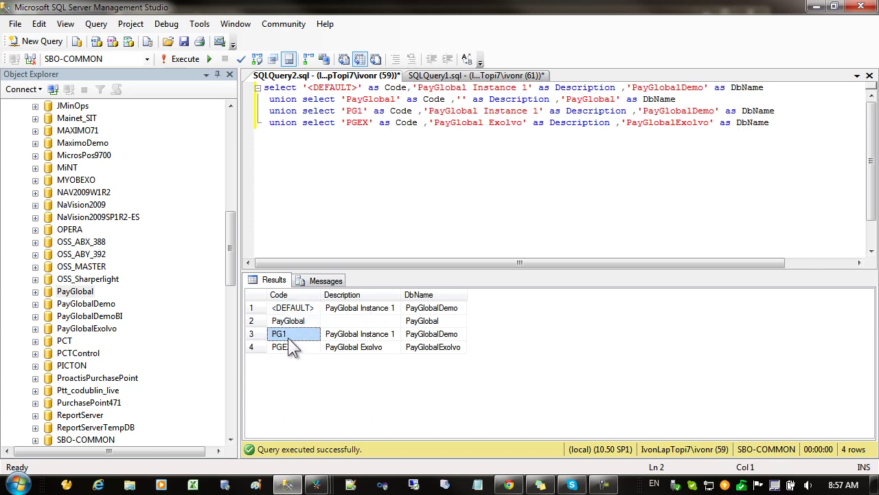
pyautogui.click(290, 346)
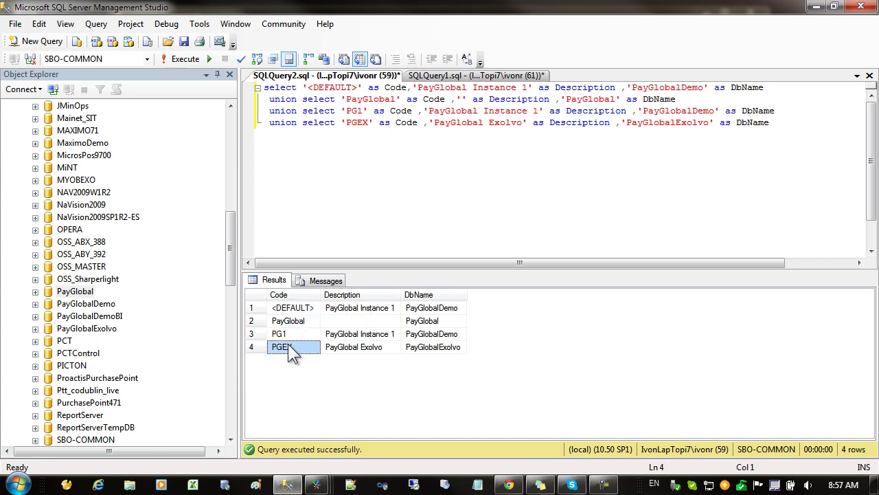
pyautogui.click(362, 332)
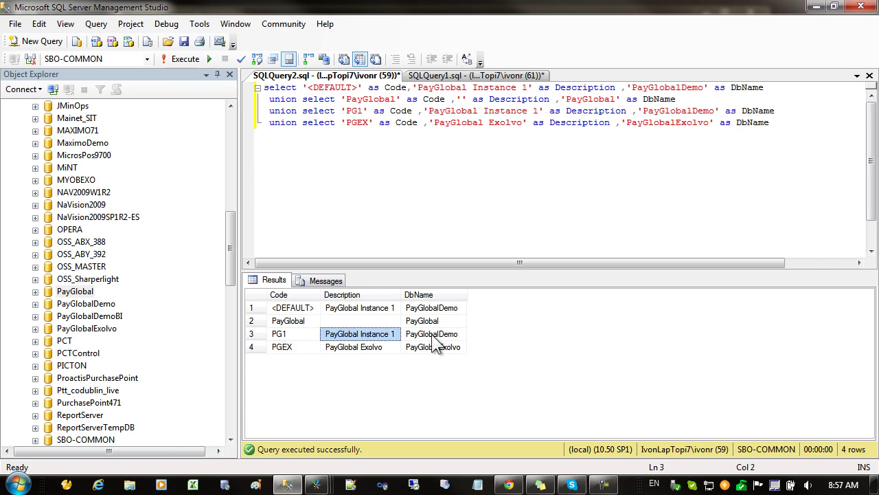
pyautogui.click(431, 334)
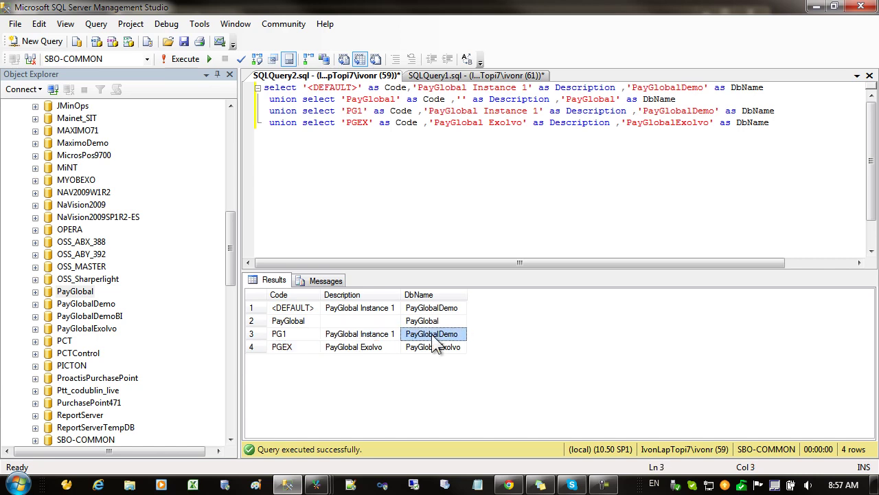
# - Return to SQLQuery1 and check the DbValidList row and its list of valid database codes
pyautogui.hotkey('ctrl', 'Tab')
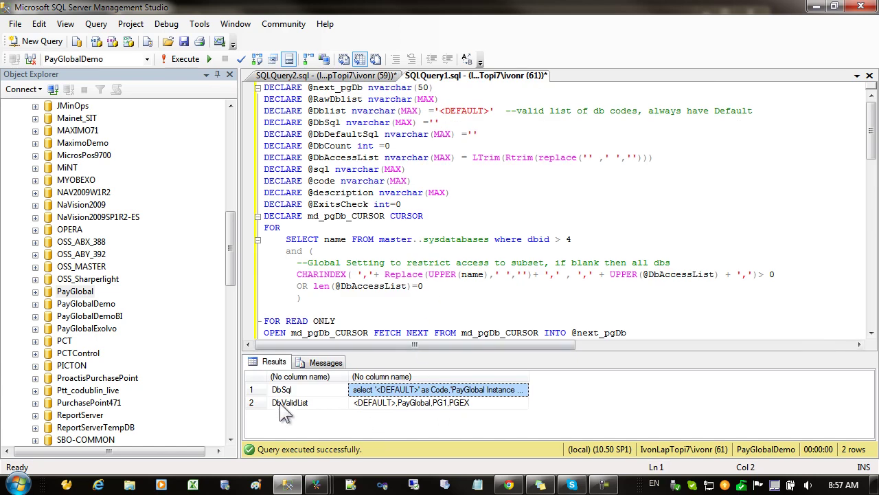
pyautogui.click(288, 403)
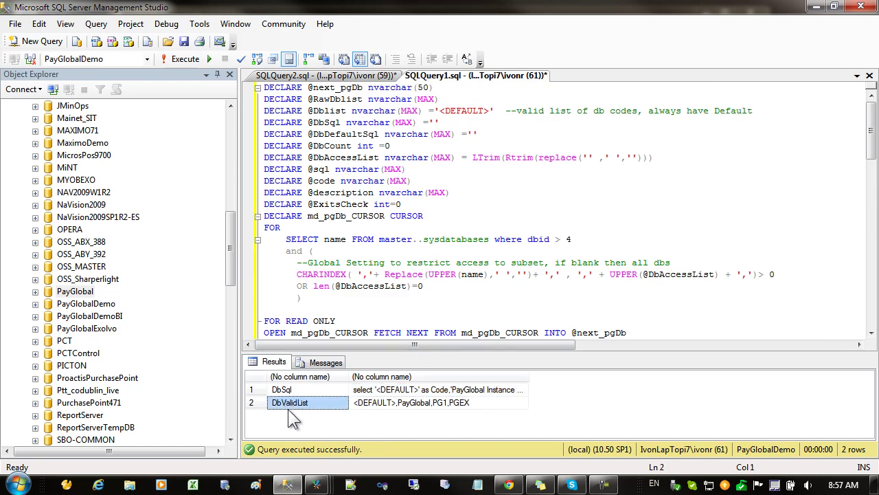
pyautogui.click(384, 405)
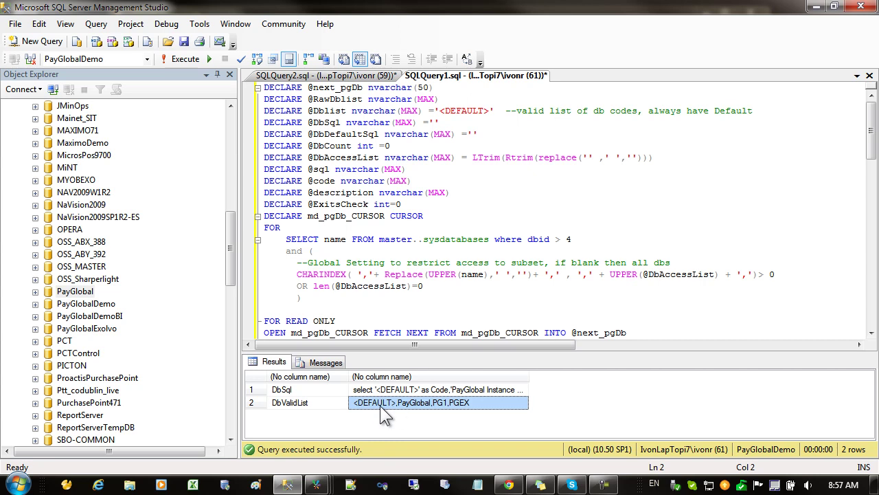
pyautogui.click(320, 298)
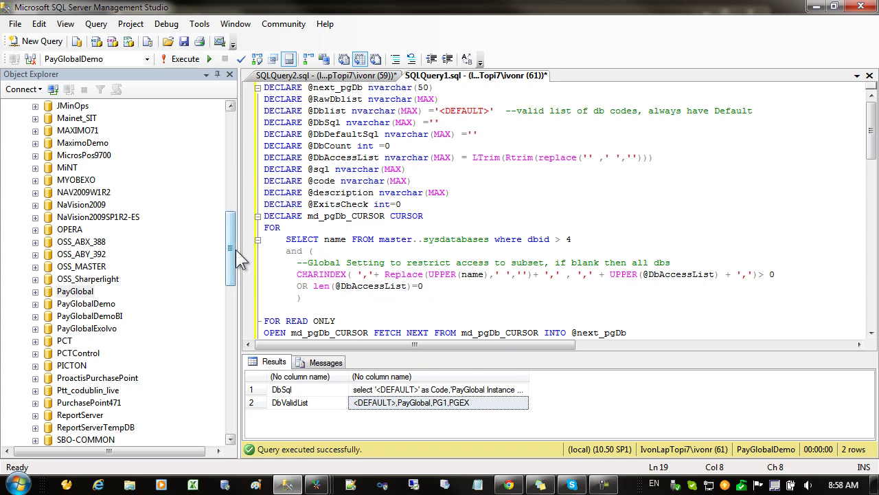
# - View the Code and Description extended properties of the PayGlobalDemo database, and close its properties
pyautogui.rightClick(71, 304)
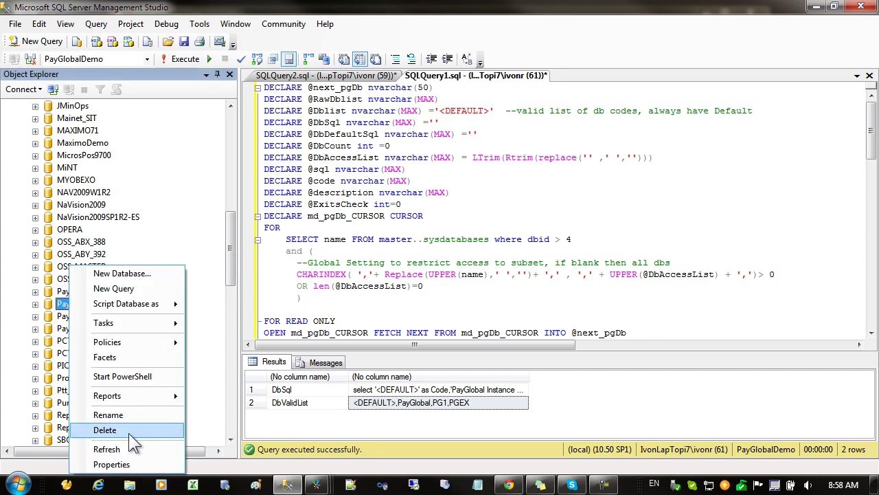
pyautogui.click(111, 465)
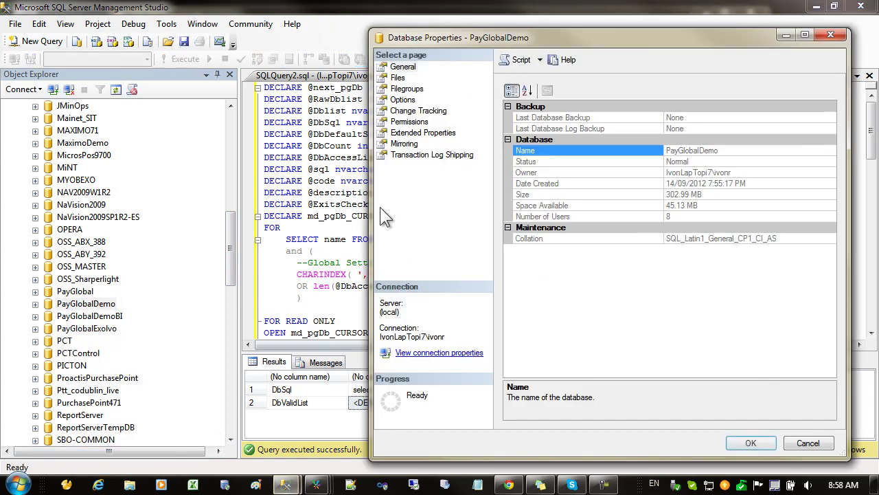
pyautogui.click(431, 131)
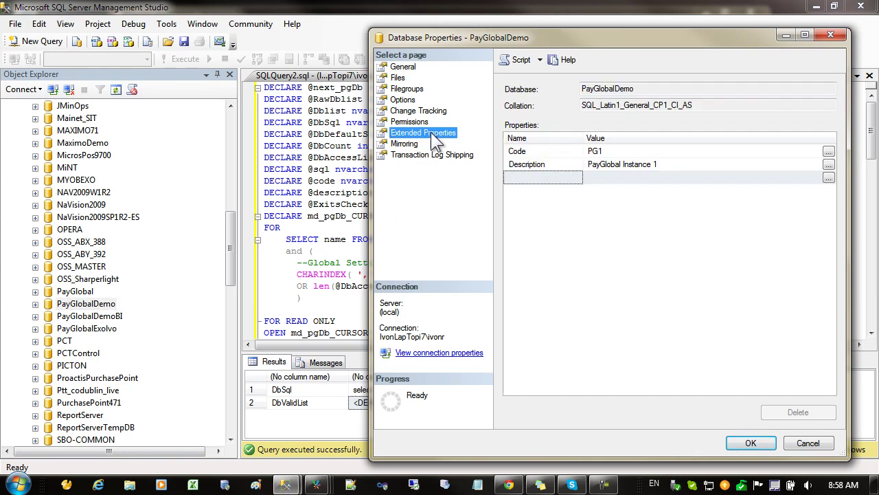
pyautogui.click(530, 152)
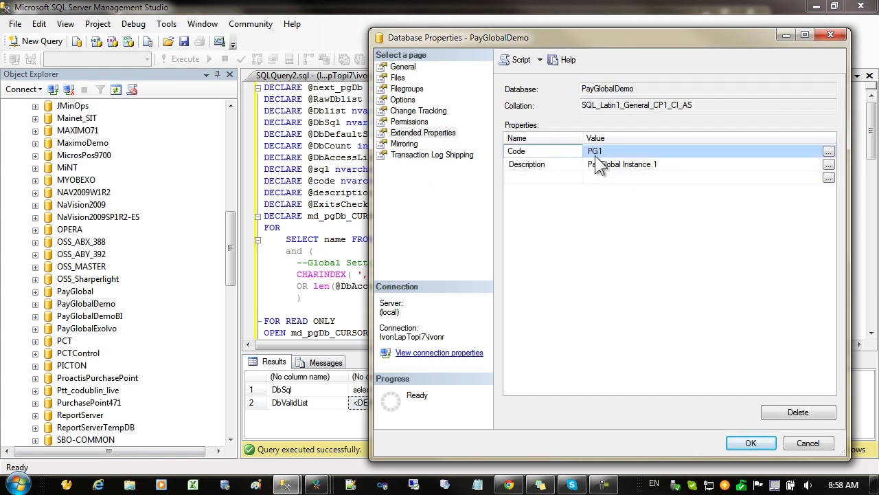
pyautogui.click(541, 164)
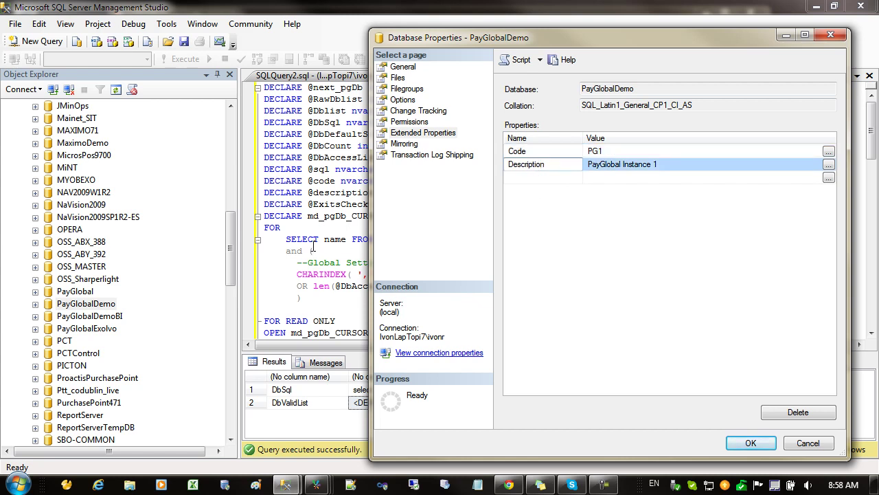
pyautogui.click(531, 168)
pyautogui.click(540, 151)
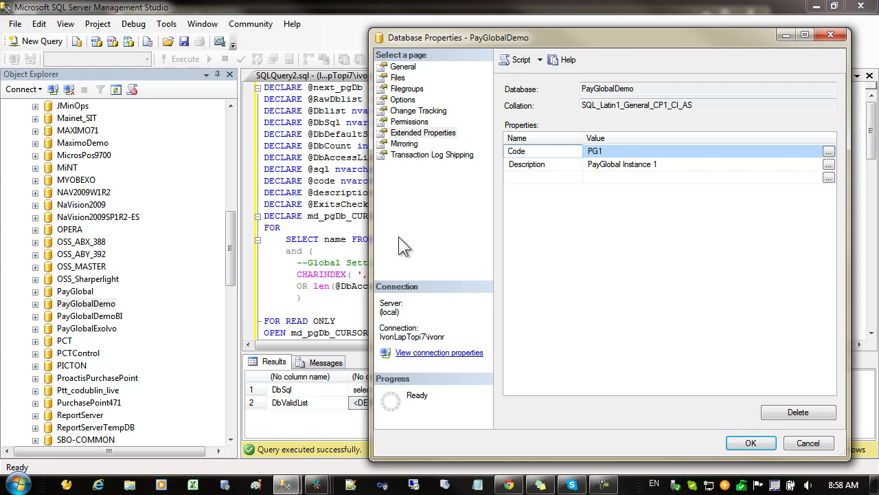
pyautogui.click(611, 151)
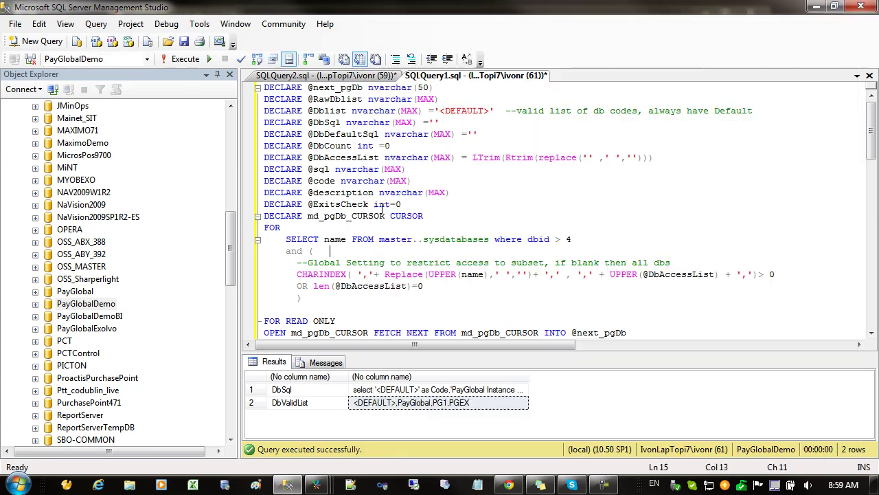
# - Read through the database list script's declarations and the cursor loop that gets each database's code and description
pyautogui.click(408, 172)
pyautogui.click(335, 122)
pyautogui.click(365, 255)
pyautogui.scroll(-3, 365, 256)
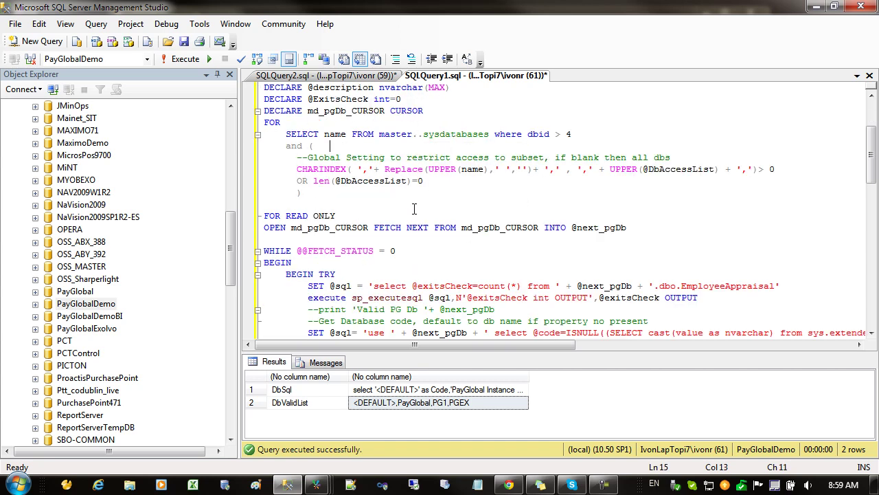
pyautogui.scroll(-3, 413, 220)
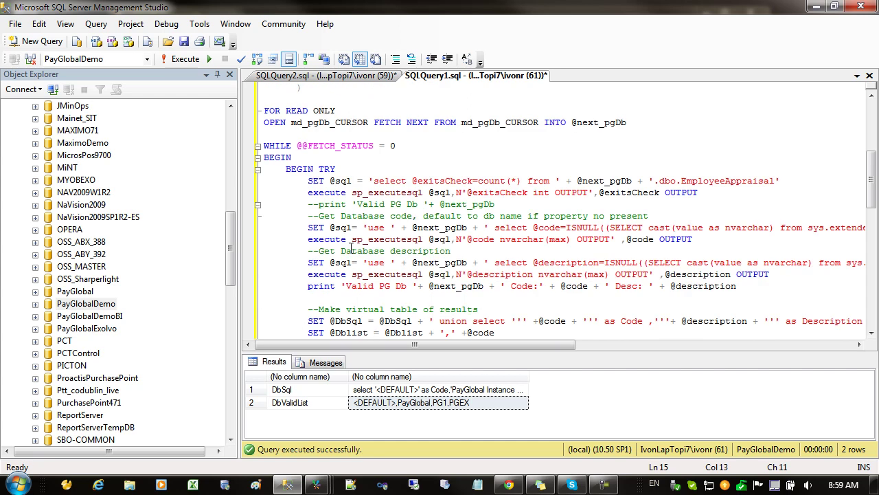
pyautogui.moveTo(313, 182); pyautogui.dragTo(319, 182)
pyautogui.click(386, 391)
pyautogui.click(325, 227)
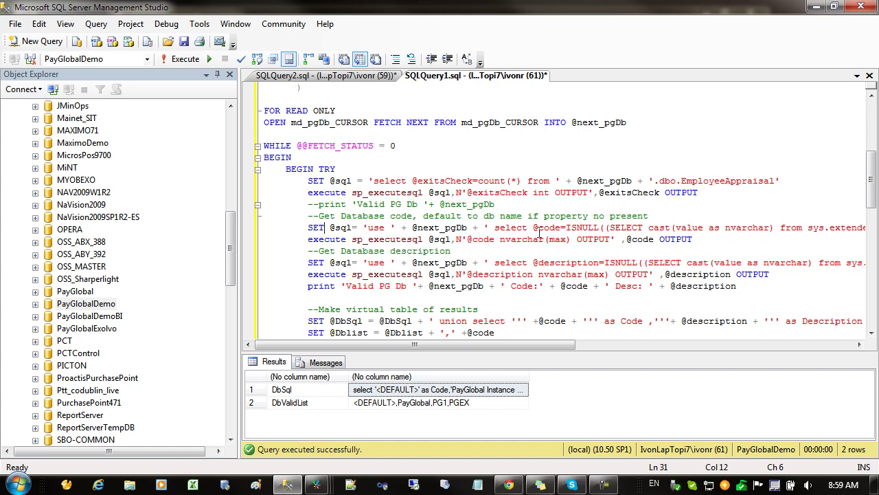
# - Highlight the script's final select statements for DbSql and DbValidList, and return to the cursor loop
pyautogui.scroll(-5, 322, 281)
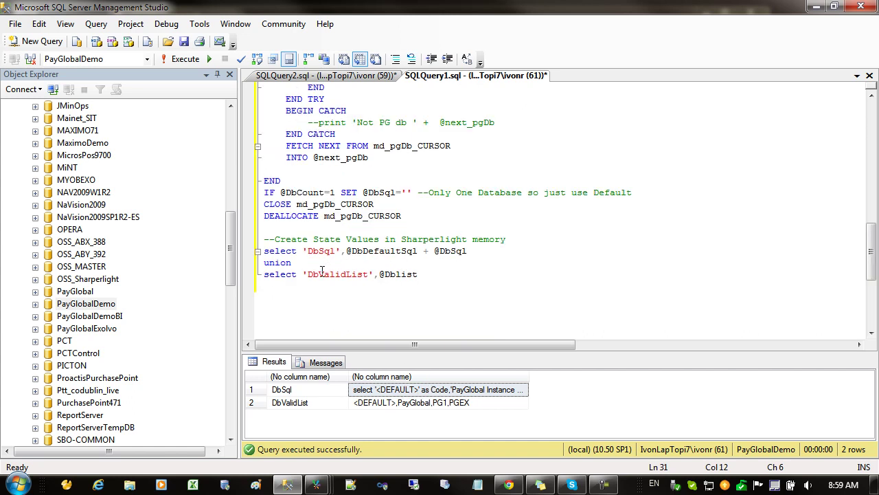
pyautogui.moveTo(434, 275); pyautogui.dragTo(253, 250)
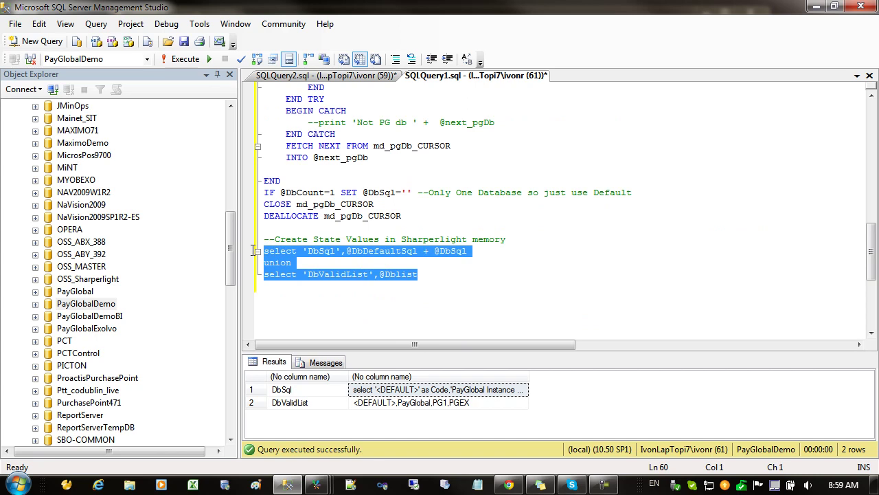
pyautogui.scroll(8, 355, 265)
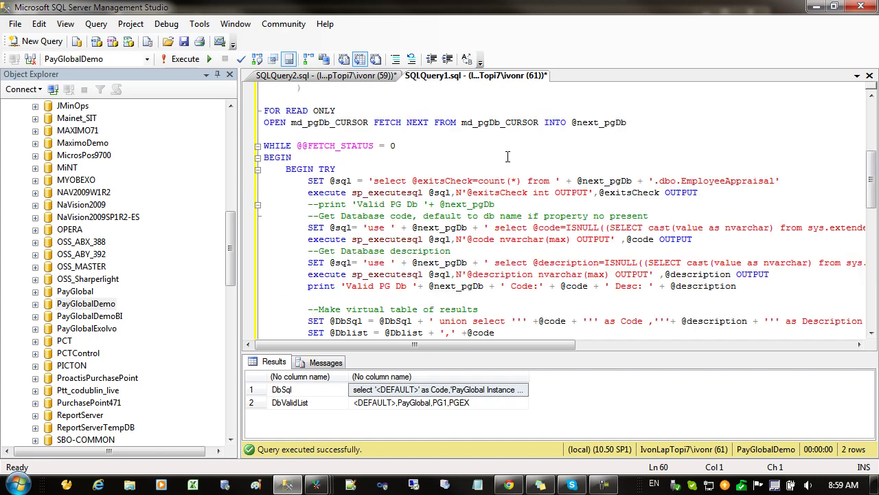
# - Review the cursor's database selection in SQLQuery1, including the DbAccessList restriction and the EmployeeAppraisal existence check
pyautogui.scroll(3, 573, 144)
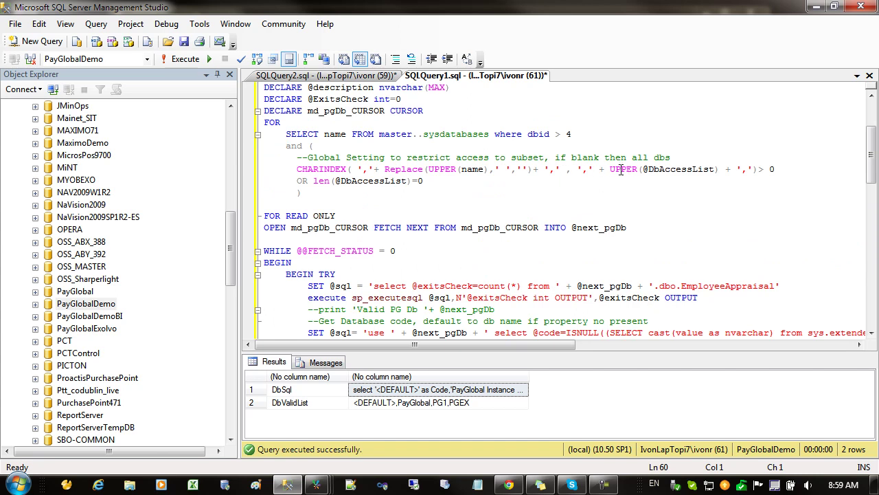
pyautogui.click(574, 170)
pyautogui.click(82, 304)
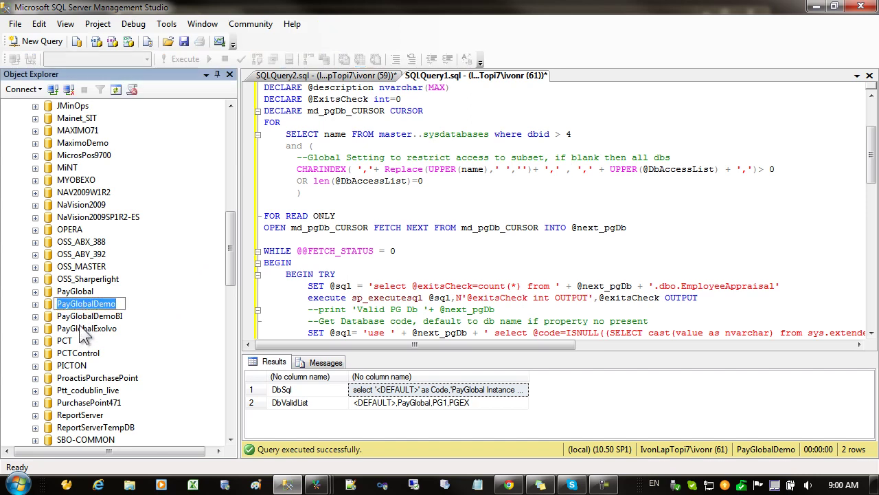
pyautogui.click(308, 286)
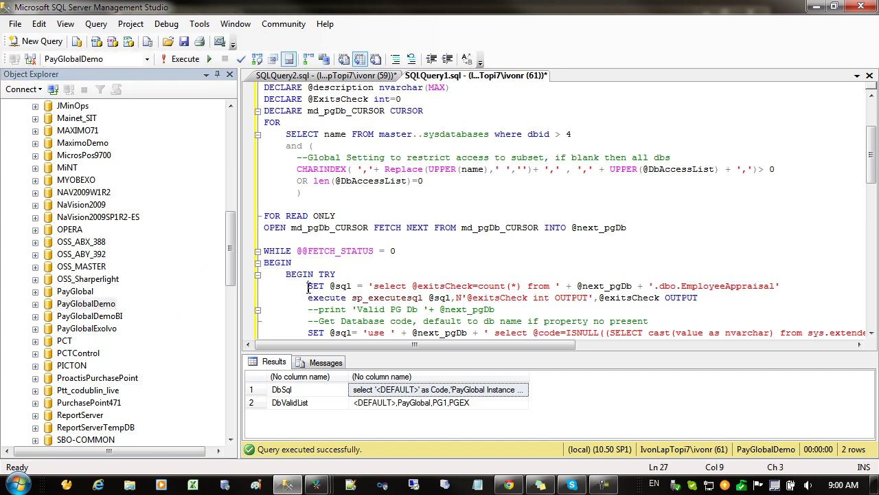
# - Switch to Studio and examine the DatabaseStateValues SQL statement of the OnStartup event, highlighting its whole text
pyautogui.click(316, 485)
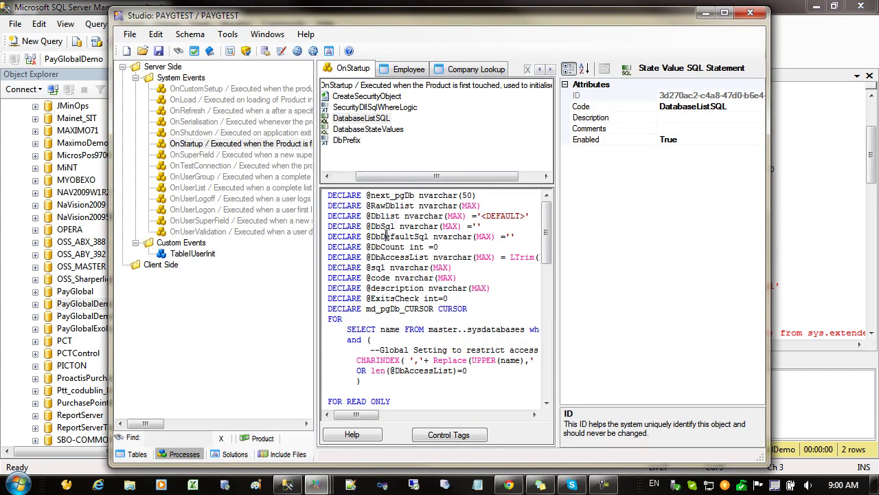
pyautogui.click(364, 129)
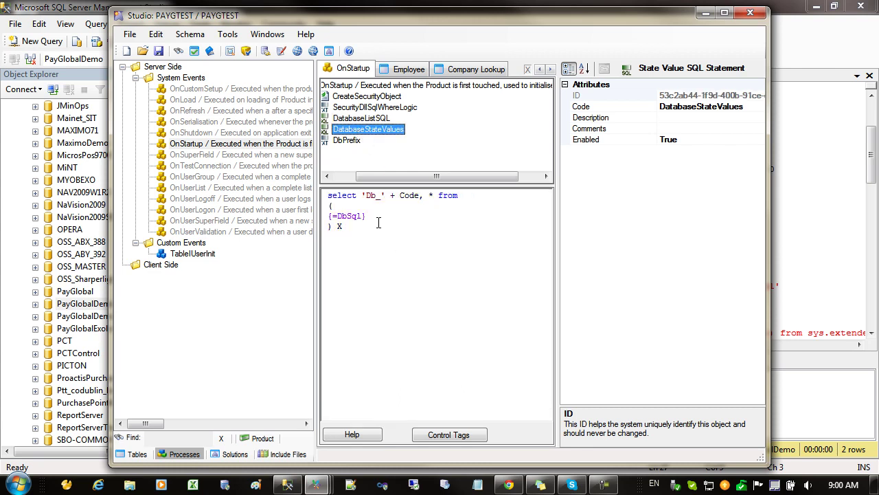
pyautogui.click(361, 224)
pyautogui.hotkey('ctrl', 'a')
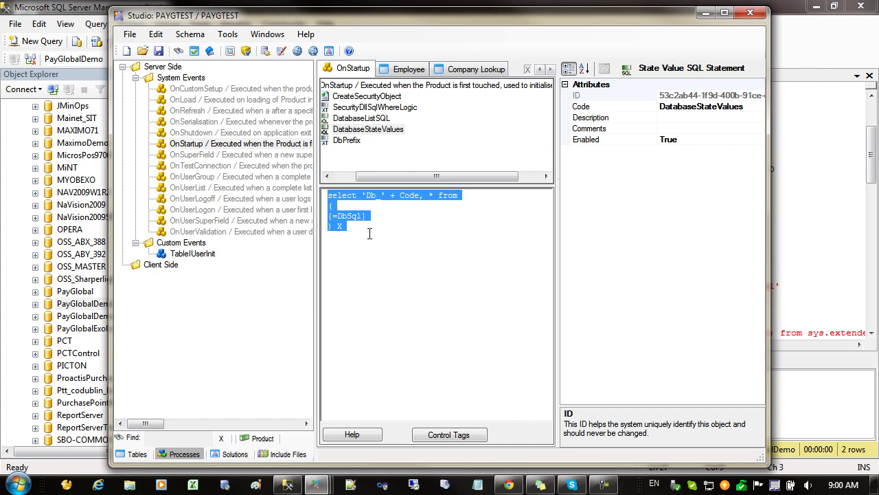
pyautogui.click(369, 234)
pyautogui.hotkey('ctrl', 'a')
# - View the DbPrefix state value of OnStartup and highlight its expression built from the Company filter and DbName
pyautogui.click(347, 140)
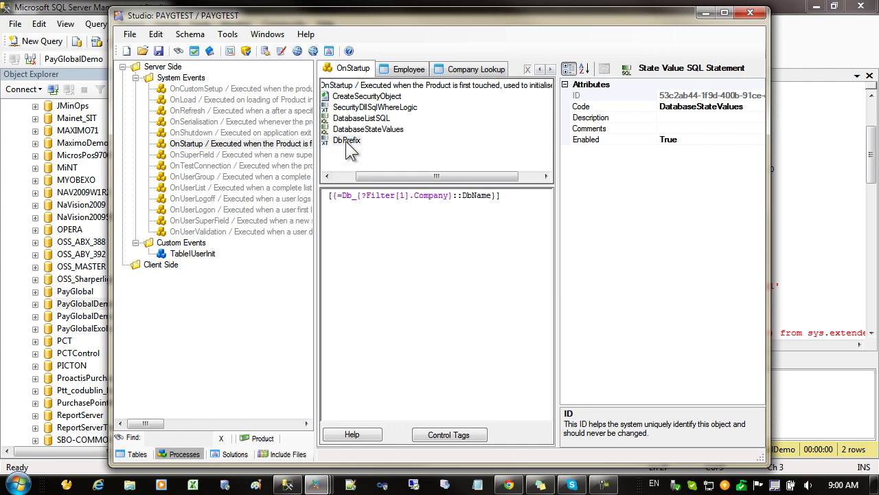
pyautogui.moveTo(501, 196); pyautogui.dragTo(327, 197)
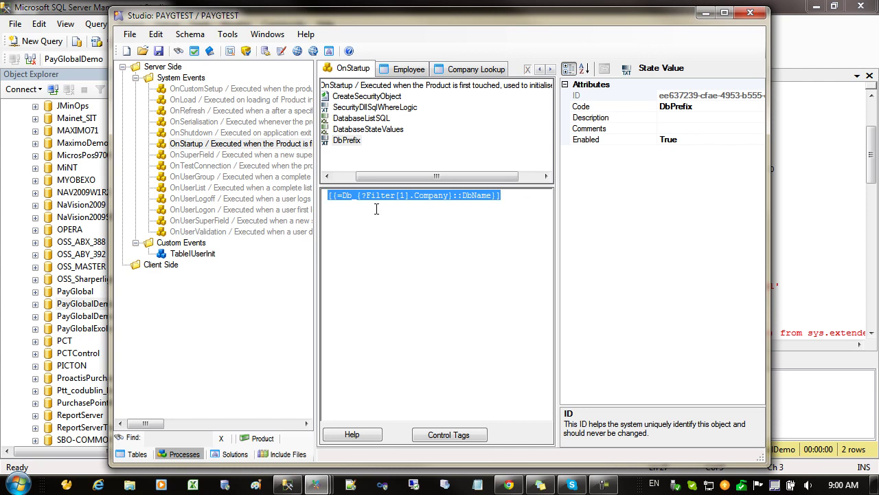
pyautogui.click(376, 210)
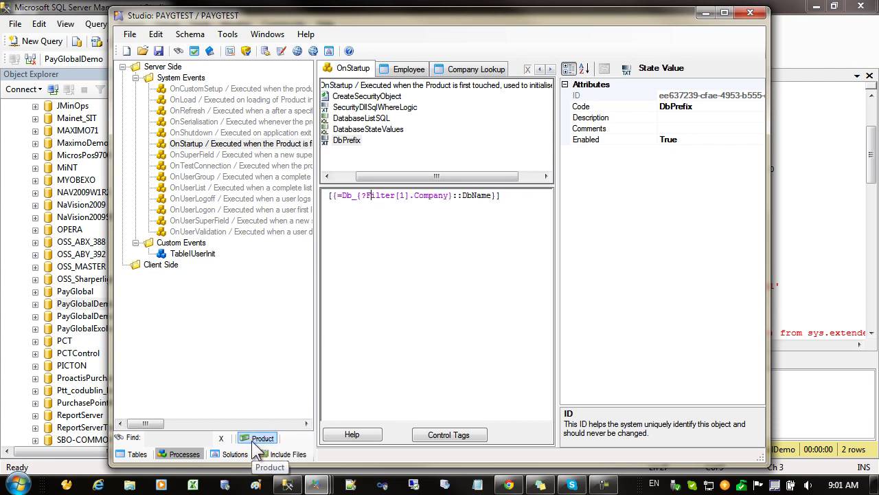
# - Open the product's Super Field system table and inspect the Company field's code
pyautogui.click(259, 438)
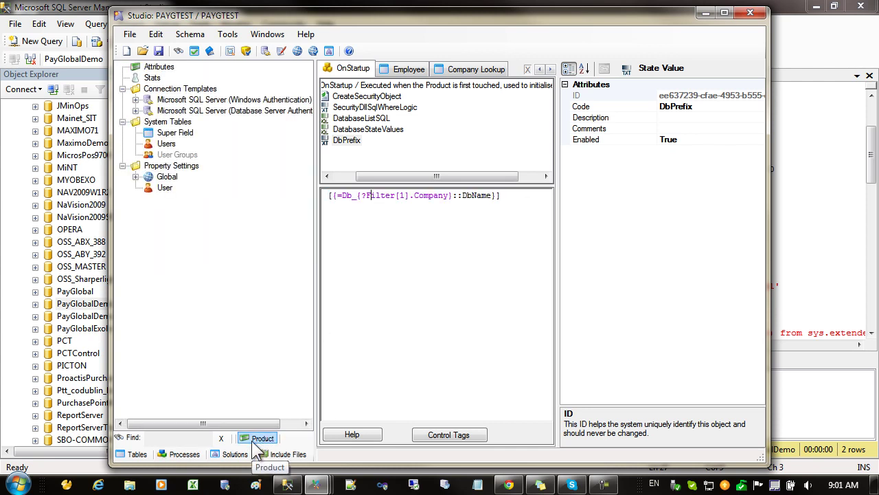
pyautogui.doubleClick(163, 134)
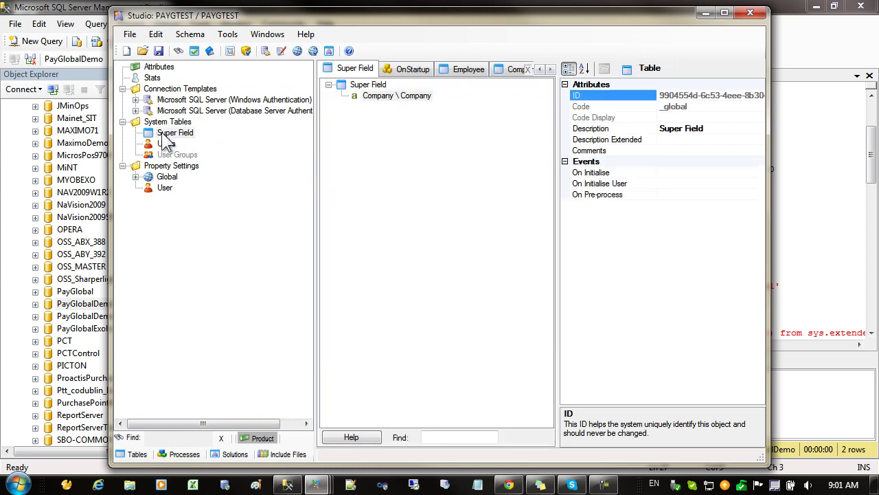
pyautogui.click(379, 96)
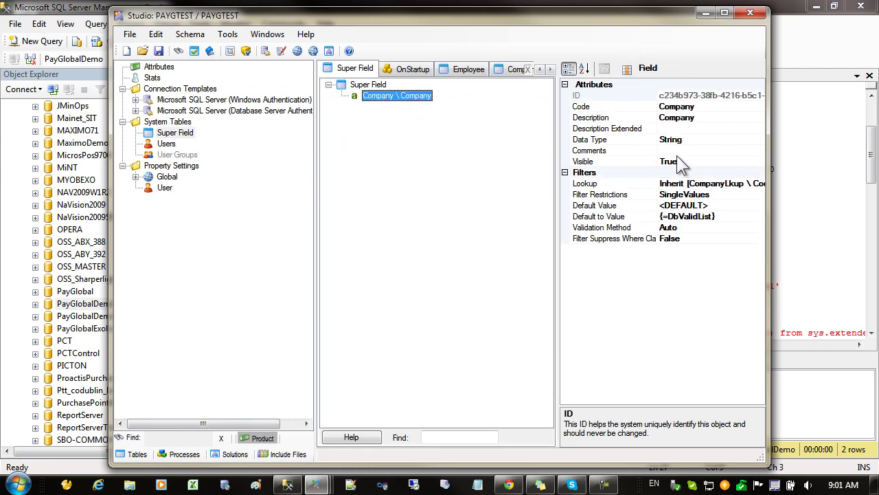
pyautogui.click(700, 107)
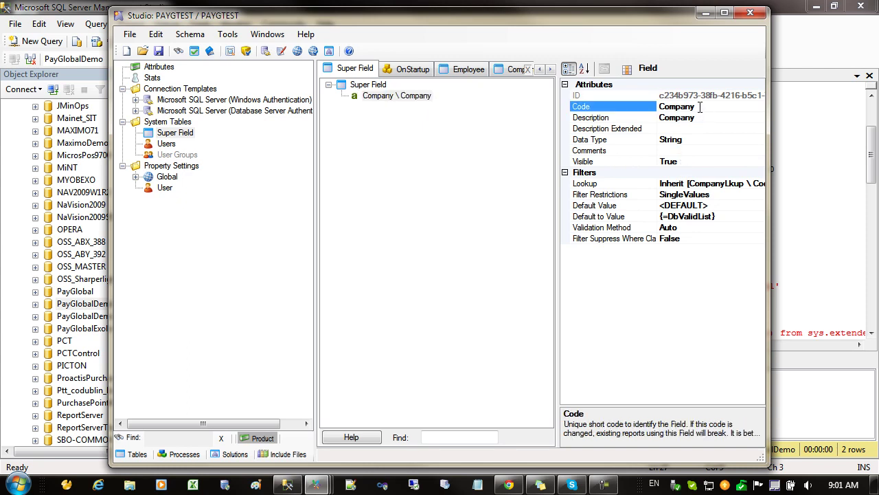
# - Inspect the Company field's inherited lookup settings and leave them without making changes
pyautogui.click(699, 184)
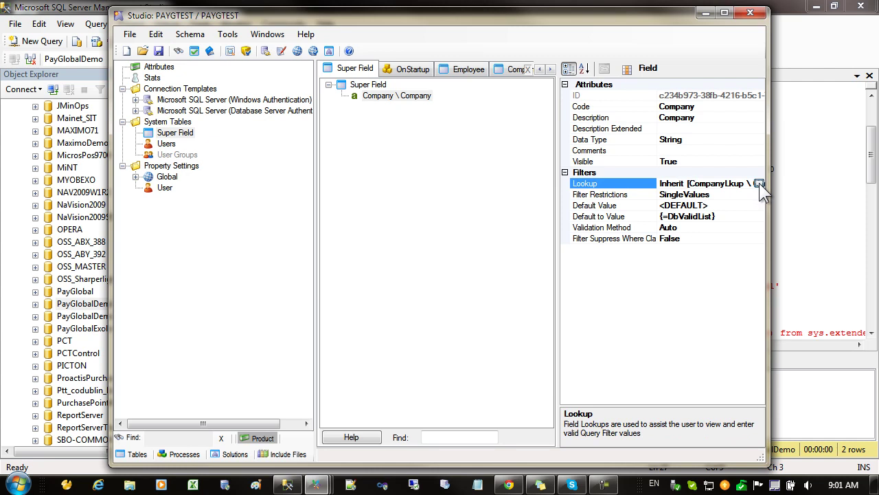
pyautogui.click(759, 183)
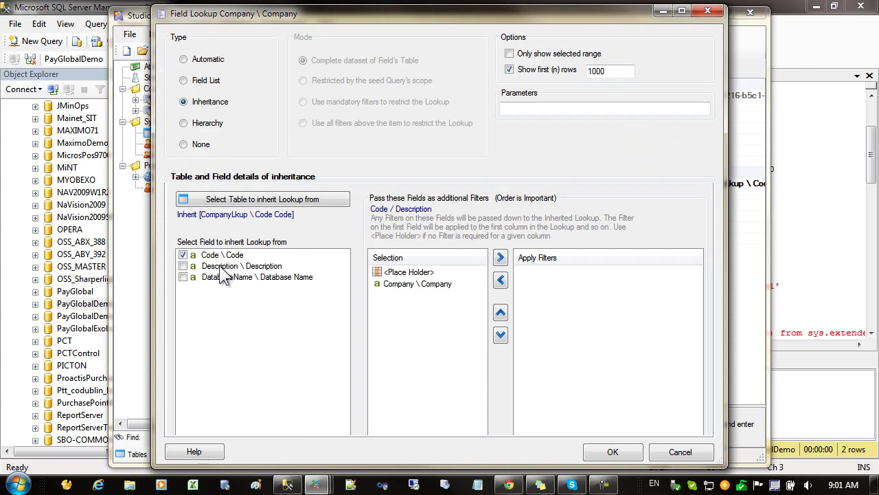
pyautogui.click(680, 452)
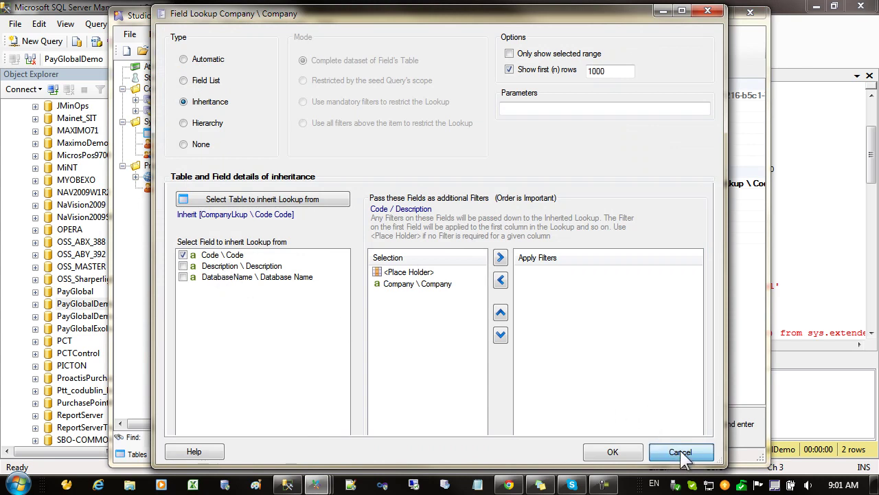
# - Check the Company field's Default Value and Default to Value properties
pyautogui.click(595, 206)
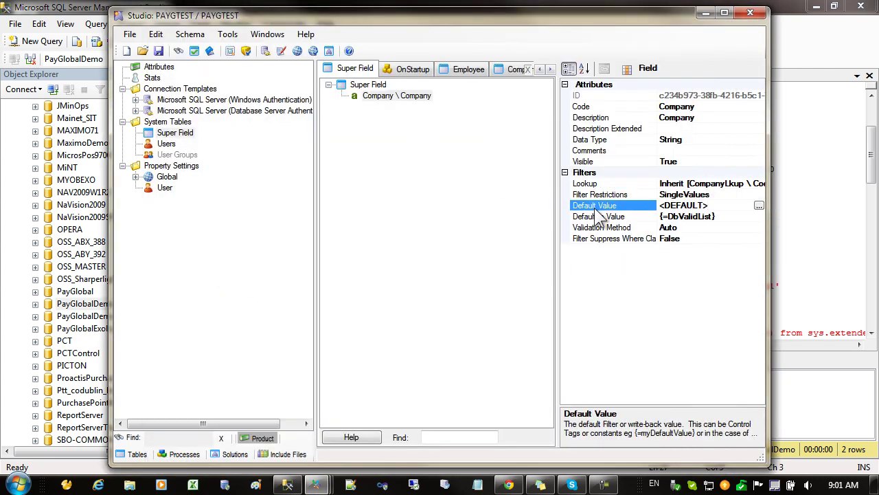
pyautogui.doubleClick(681, 205)
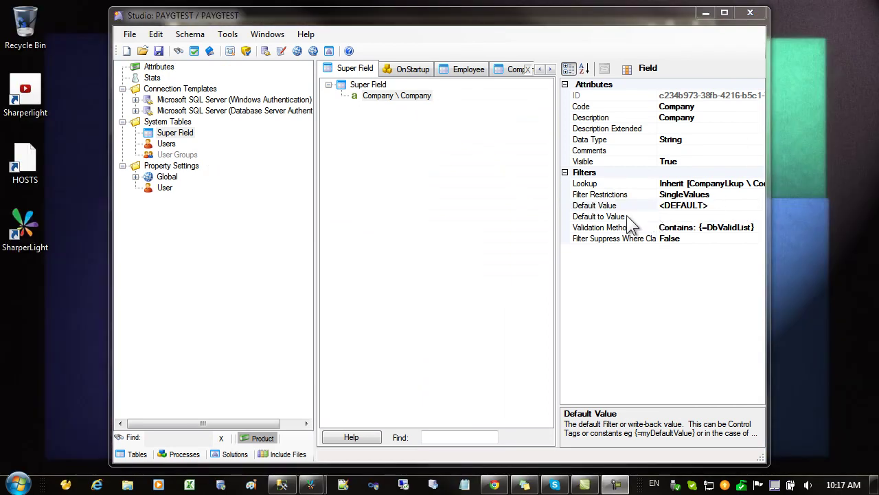
pyautogui.click(626, 215)
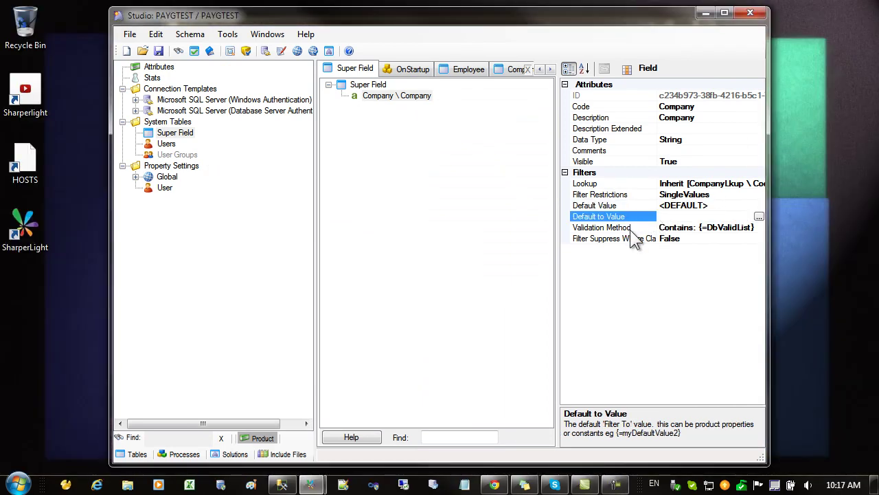
# - Examine the Company field's Contains validation method and its {=DbValidList} expression, and close the validation settings
pyautogui.click(631, 230)
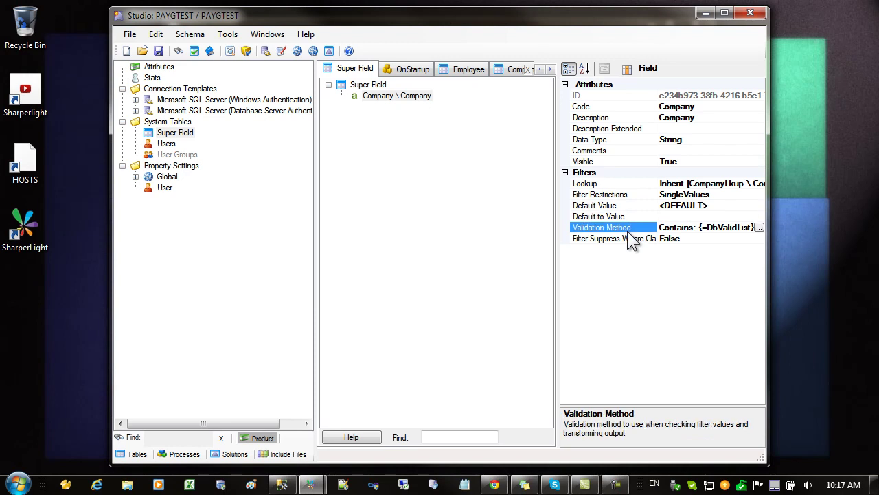
pyautogui.click(759, 227)
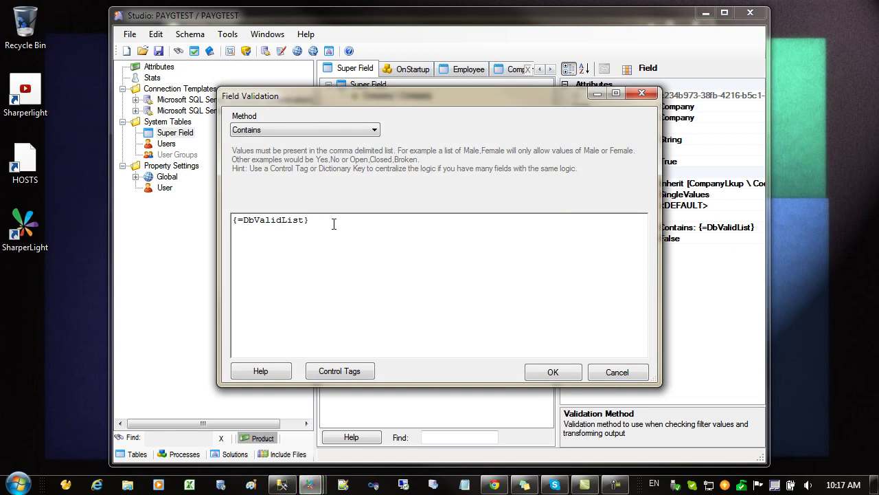
pyautogui.moveTo(320, 219); pyautogui.dragTo(228, 219)
pyautogui.click(323, 222)
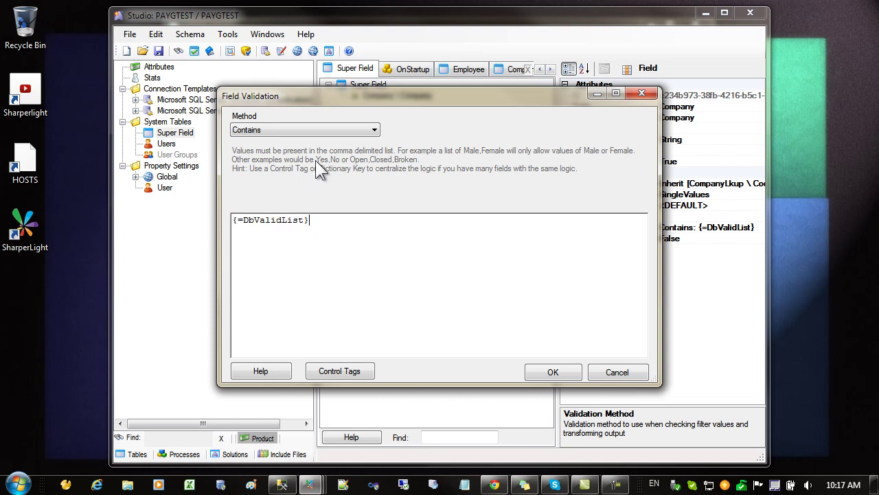
pyautogui.click(262, 129)
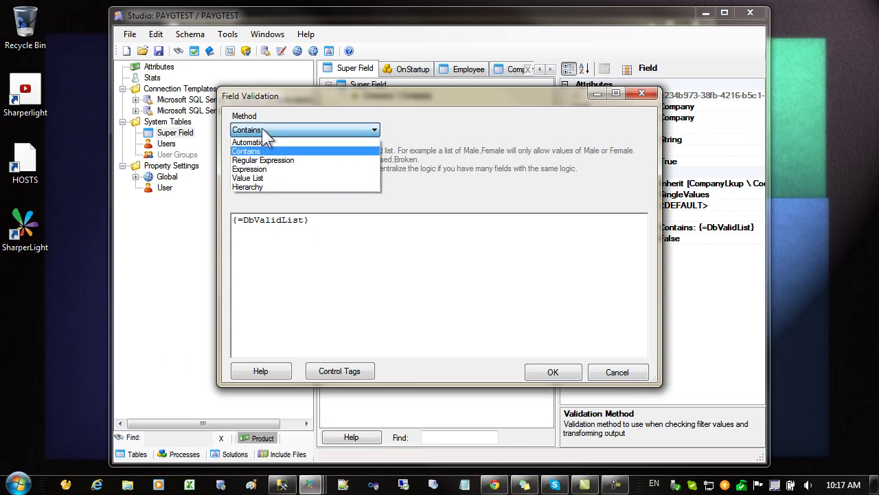
pyautogui.click(262, 129)
pyautogui.moveTo(248, 220); pyautogui.dragTo(320, 220)
pyautogui.click(320, 220)
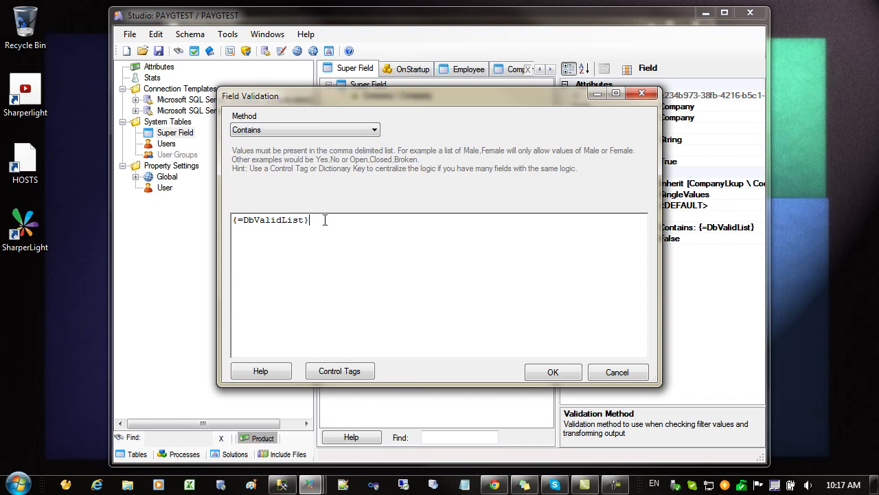
pyautogui.click(553, 371)
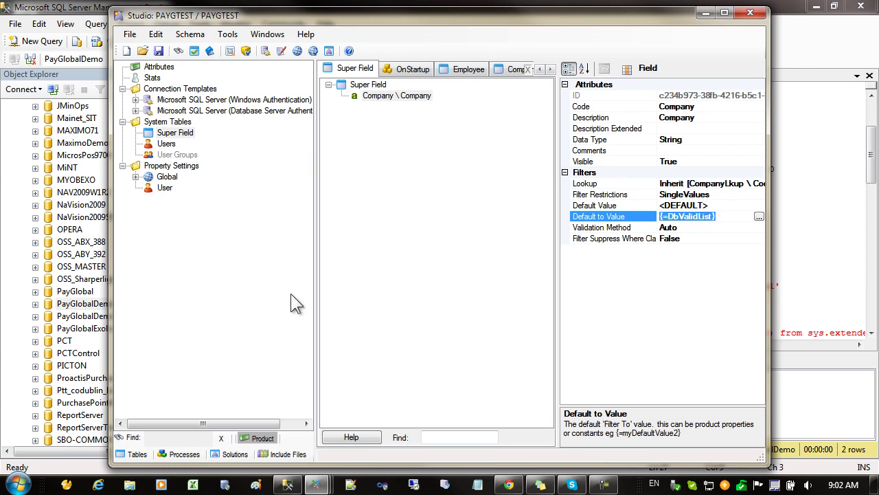
# - View the Table Name SQL of the CompanyLkup table, highlight the {=DbSql} tag, and close the SQL without changes
pyautogui.click(136, 454)
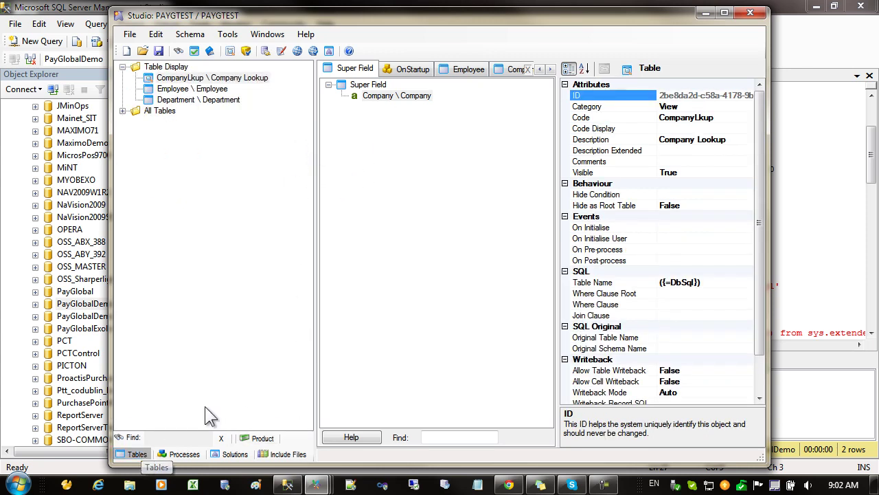
pyautogui.click(186, 79)
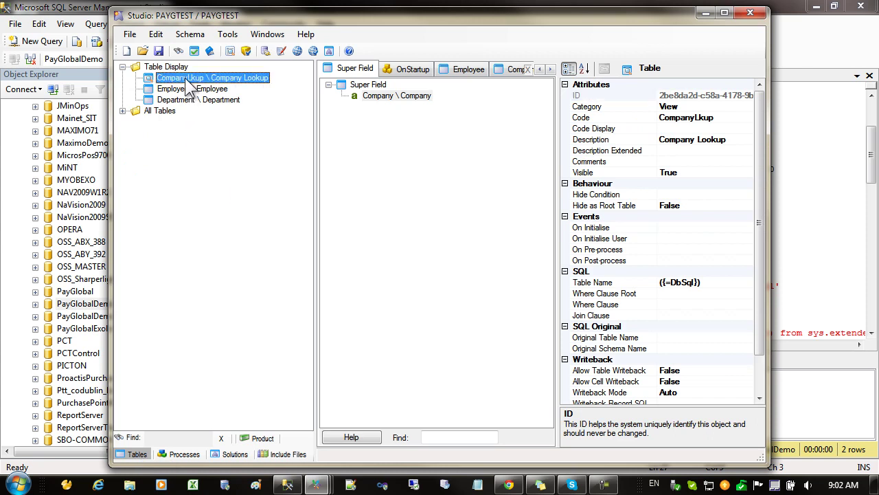
pyautogui.click(702, 280)
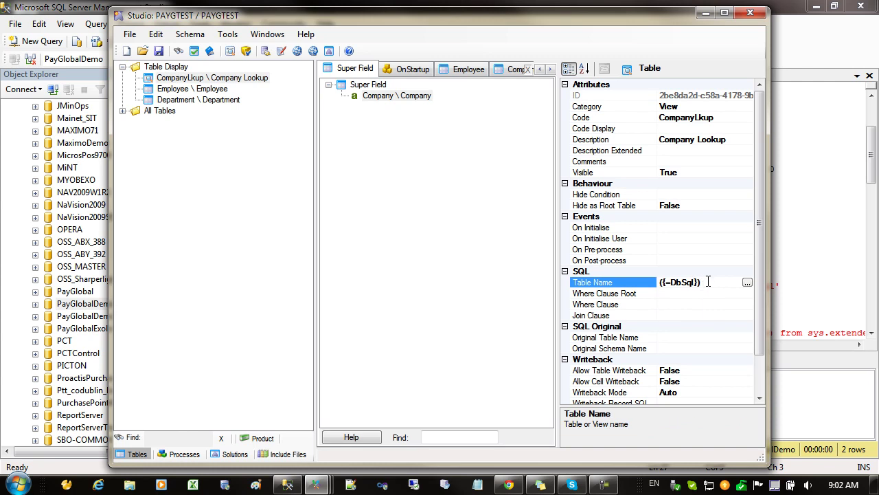
pyautogui.click(747, 281)
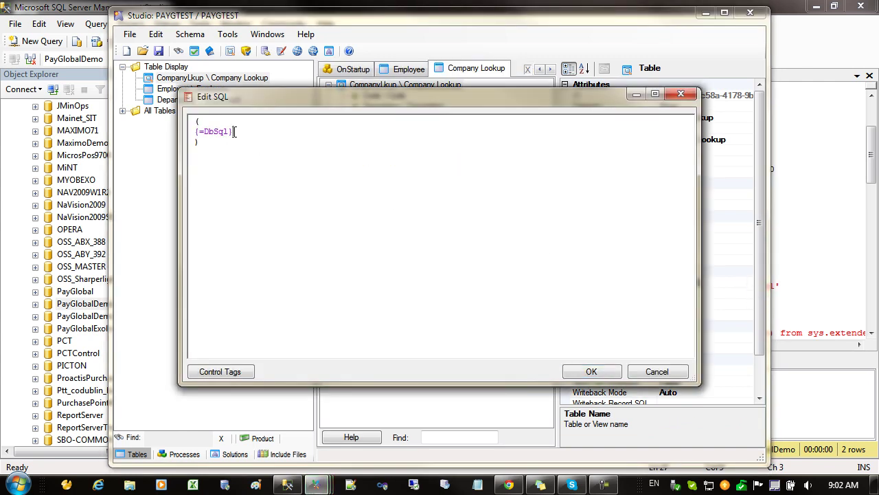
pyautogui.moveTo(239, 131); pyautogui.dragTo(195, 134)
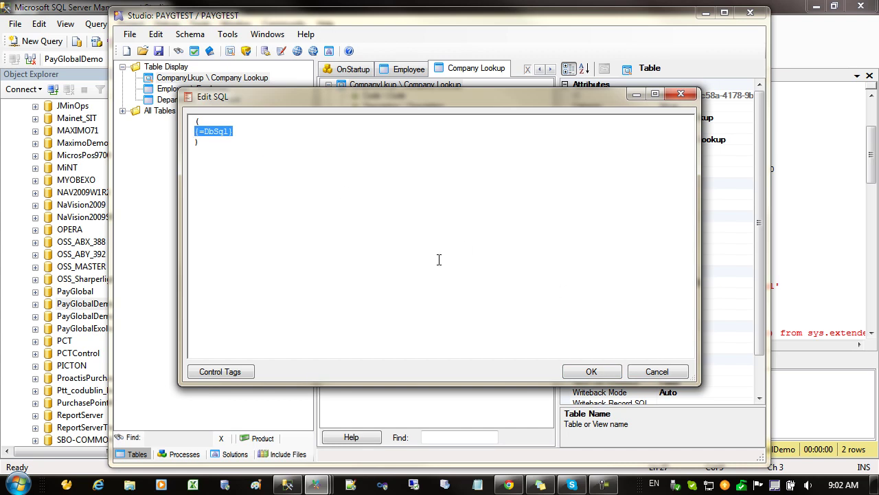
pyautogui.moveTo(203, 144); pyautogui.dragTo(190, 140)
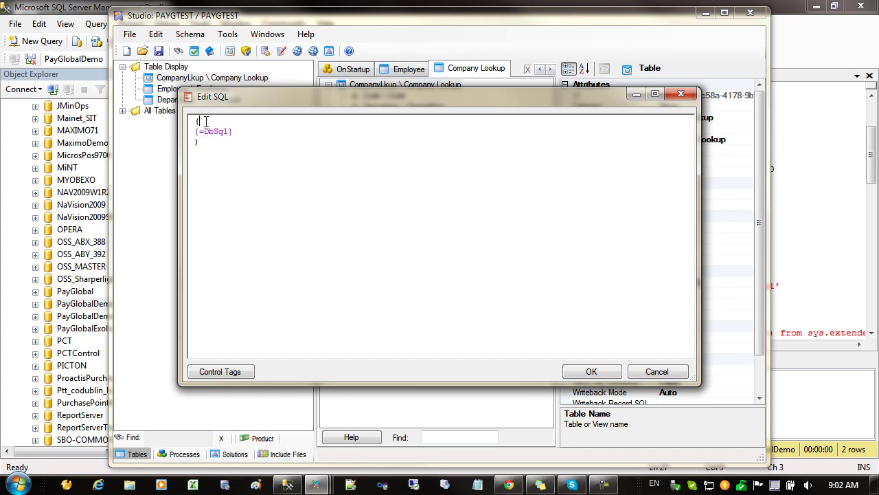
pyautogui.click(658, 371)
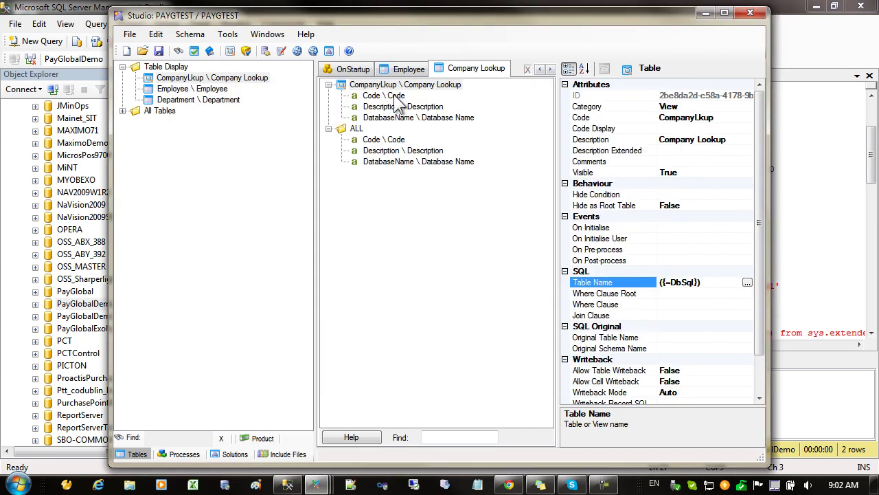
# - Inspect the properties of the Company Lookup table's Code, Description and DatabaseName fields
pyautogui.click(398, 97)
pyautogui.click(397, 107)
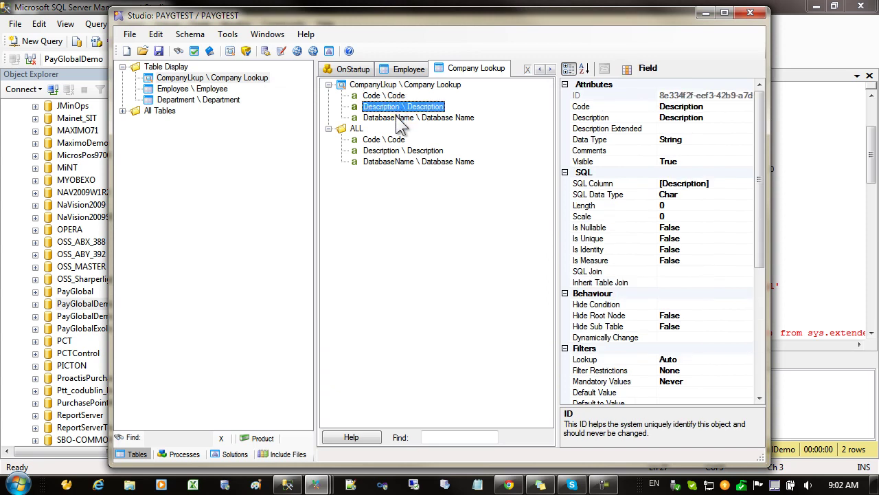
pyautogui.click(397, 119)
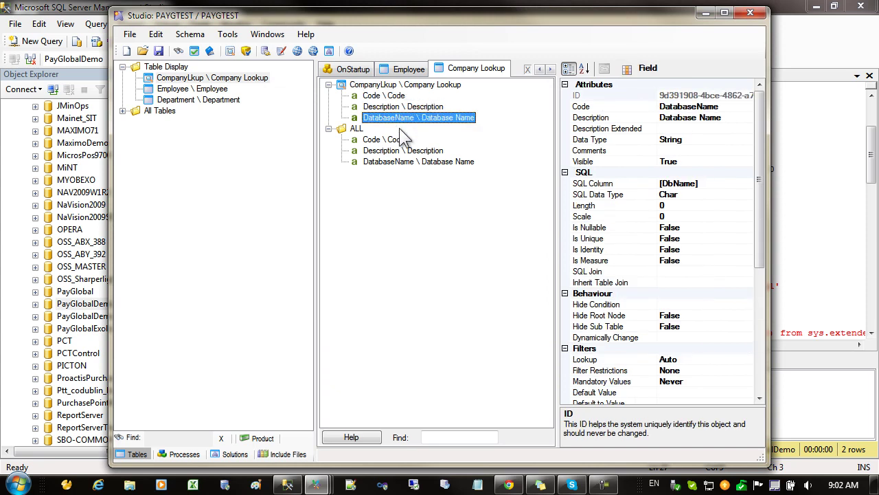
# - View the Table Name SQL of the Employee table, highlight the {=DbPrefix} tag, and close the SQL without changes
pyautogui.doubleClick(185, 96)
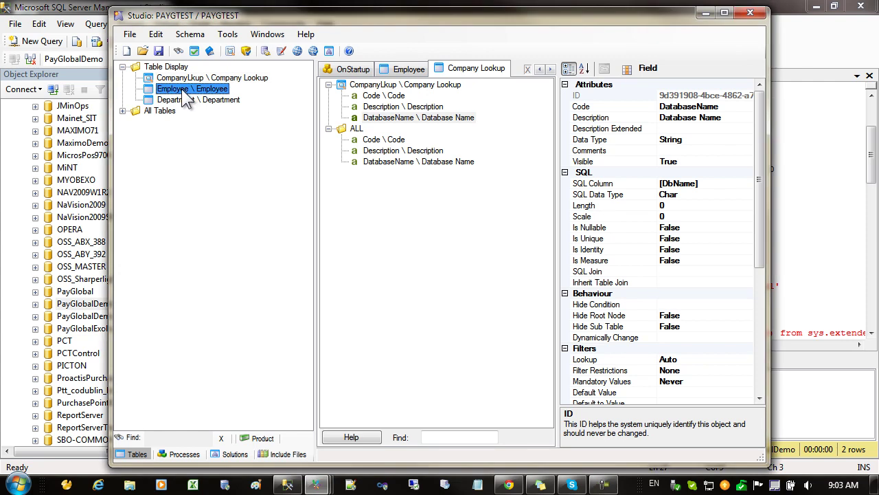
pyautogui.click(366, 85)
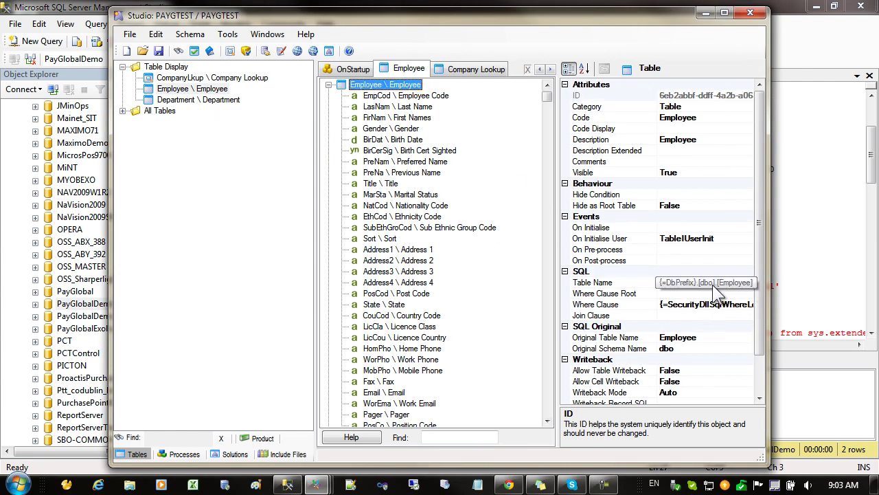
pyautogui.click(735, 282)
pyautogui.click(747, 282)
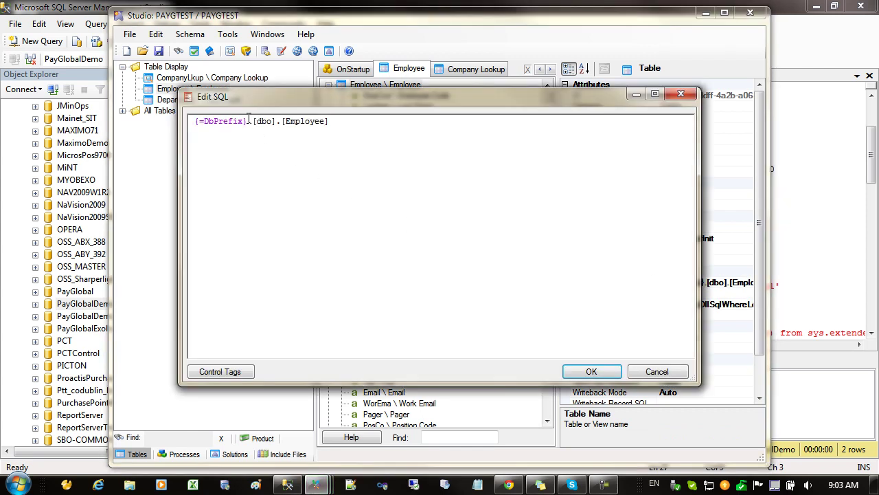
pyautogui.moveTo(257, 121); pyautogui.dragTo(192, 121)
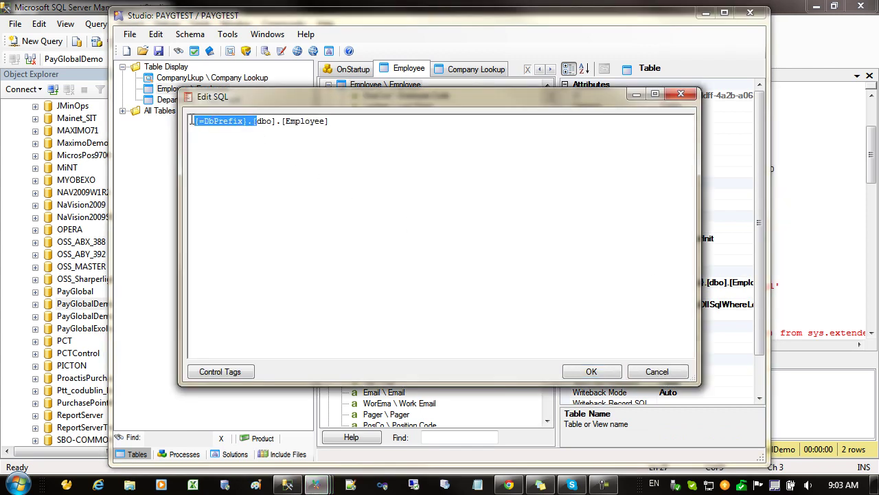
pyautogui.click(244, 121)
pyautogui.moveTo(243, 120); pyautogui.dragTo(204, 121)
pyautogui.click(239, 121)
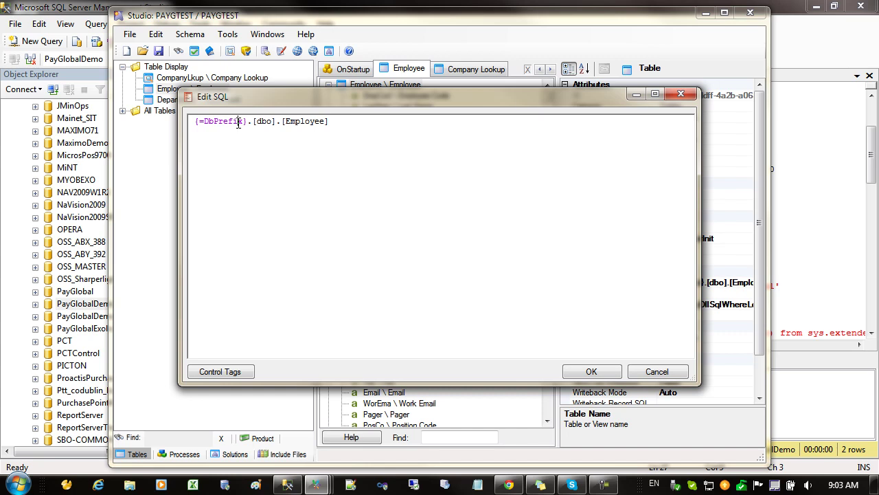
pyautogui.moveTo(256, 121); pyautogui.dragTo(195, 121)
pyautogui.press('Escape')
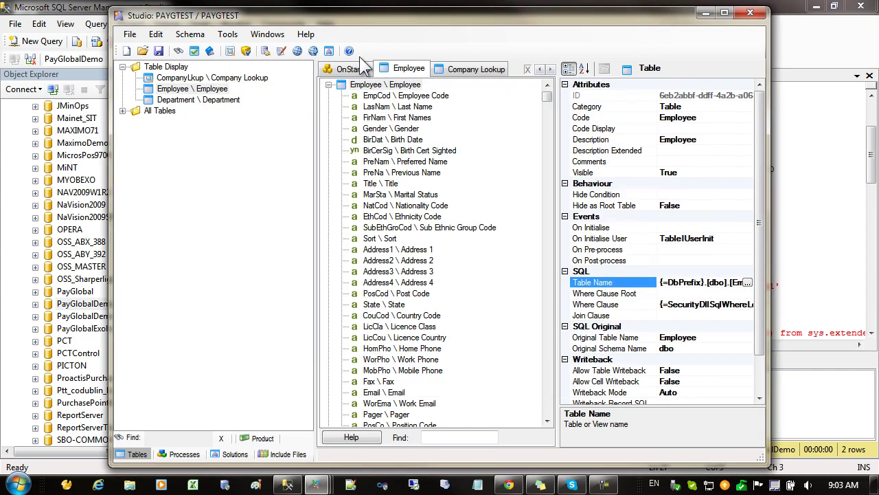
# - Review the OnStartup process's DbPrefix expression, highlighting its Company filter and DbName parts
pyautogui.click(353, 69)
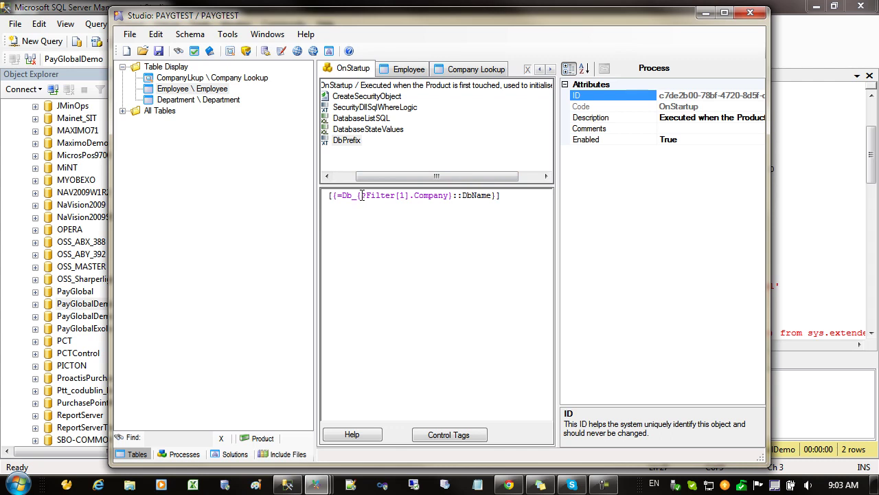
pyautogui.moveTo(439, 195); pyautogui.dragTo(414, 195)
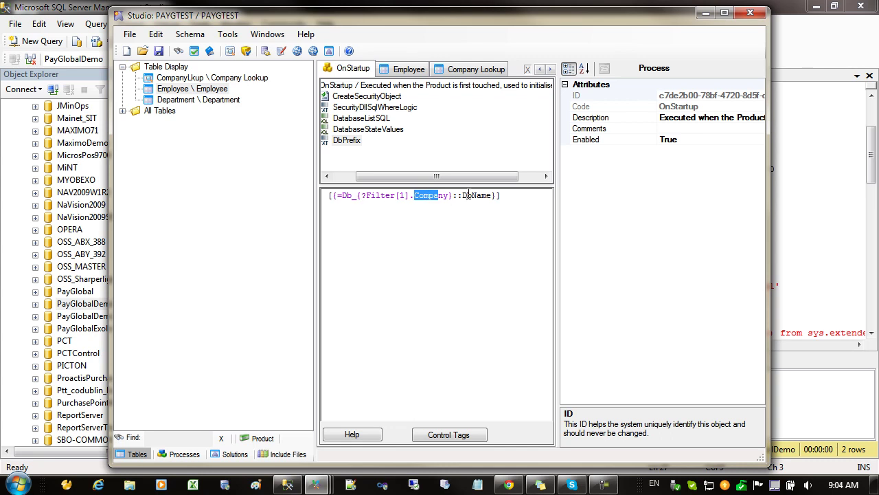
pyautogui.moveTo(463, 195); pyautogui.dragTo(491, 197)
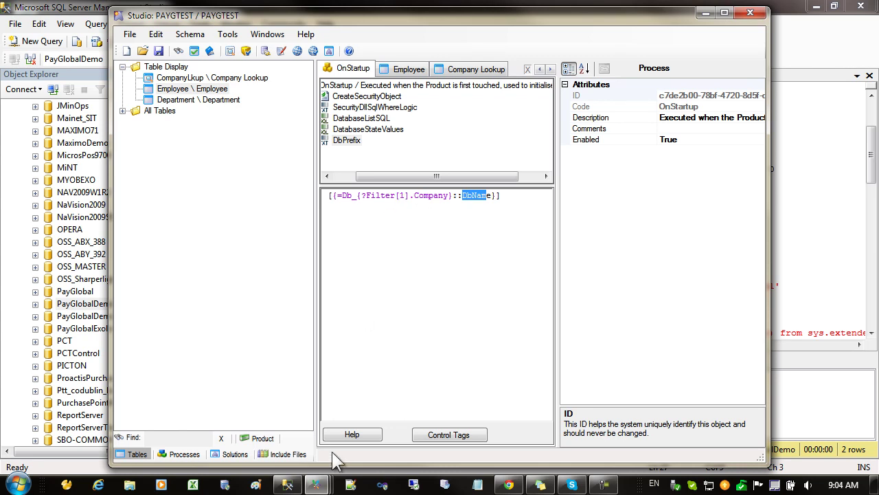
# - Switch to the Query Builder and show the PAYGTEST product's debug information as State Values, with the Product State Values expanded
pyautogui.click(316, 485)
pyautogui.click(467, 417)
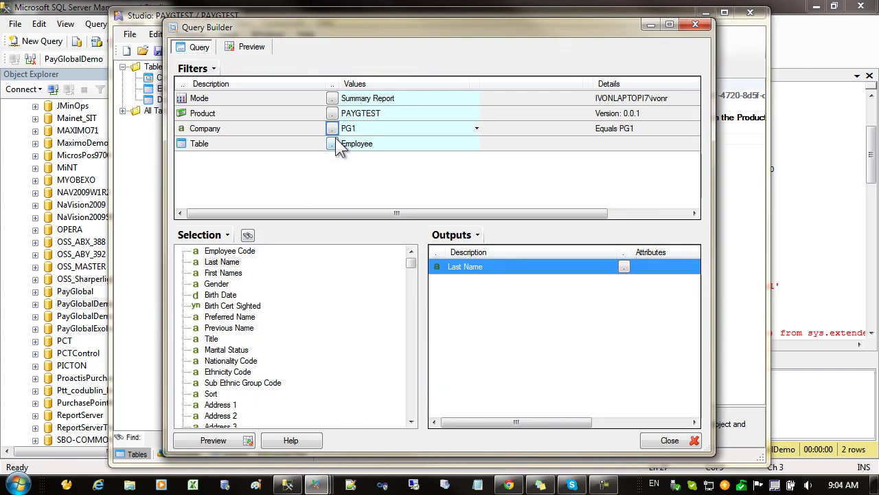
pyautogui.click(358, 142)
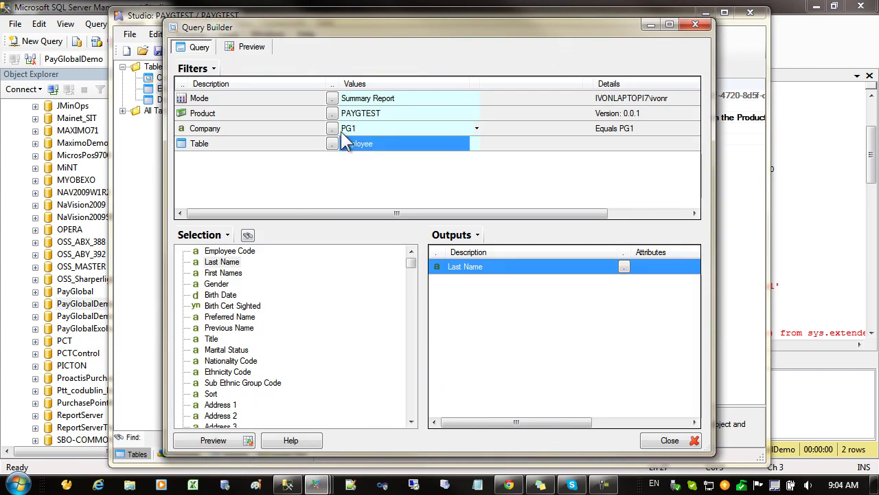
pyautogui.click(331, 112)
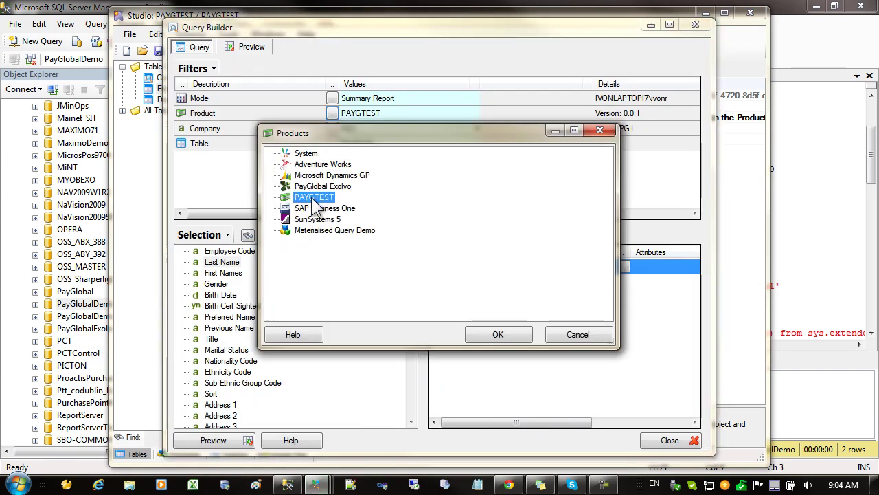
pyautogui.rightClick(313, 202)
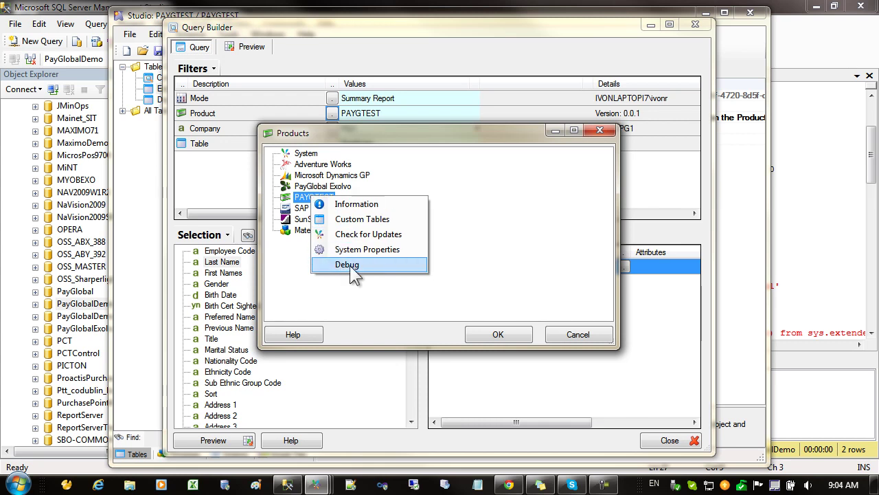
pyautogui.click(349, 265)
pyautogui.click(341, 78)
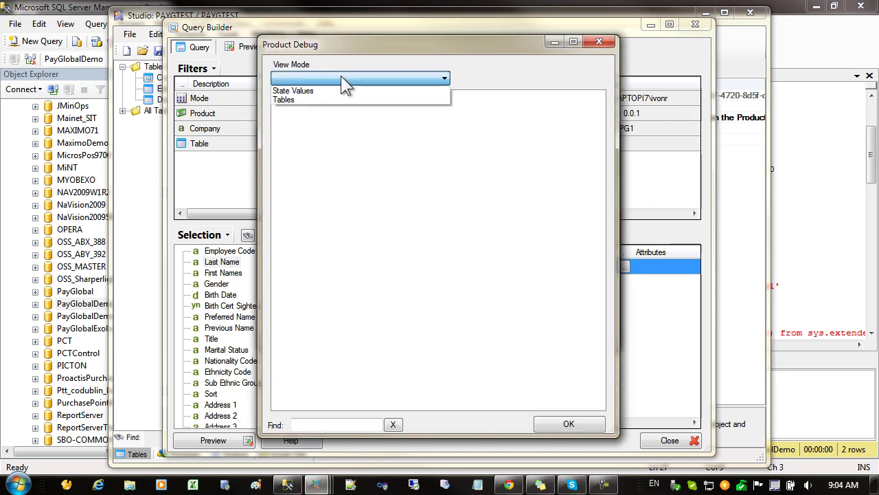
pyautogui.click(307, 90)
pyautogui.click(281, 97)
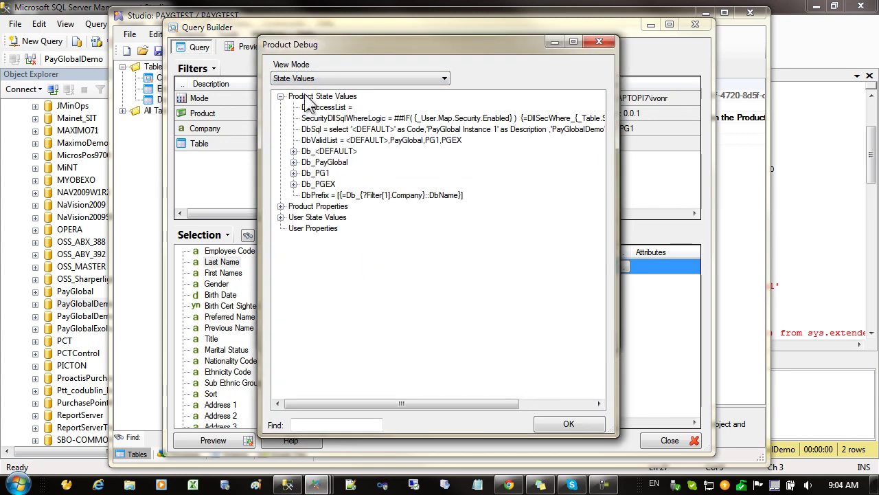
# - View the full DbSql state value, highlight its union select statement, and close it
pyautogui.doubleClick(337, 129)
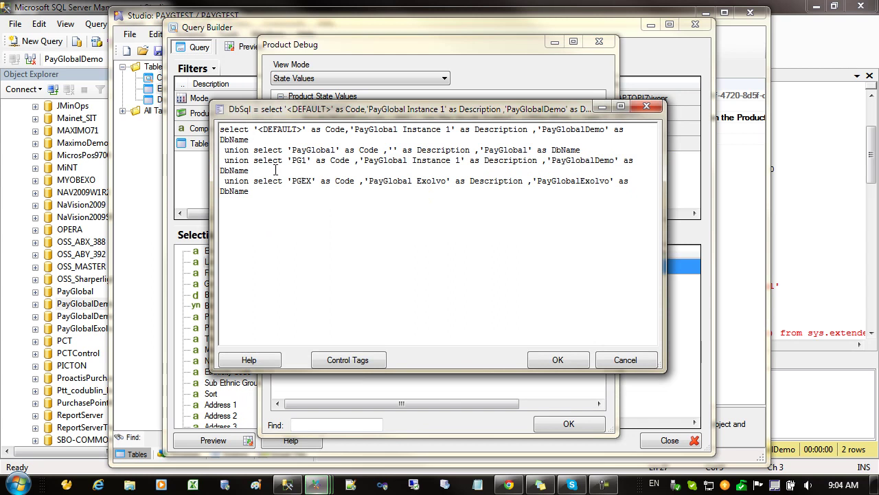
pyautogui.moveTo(251, 191); pyautogui.dragTo(211, 129)
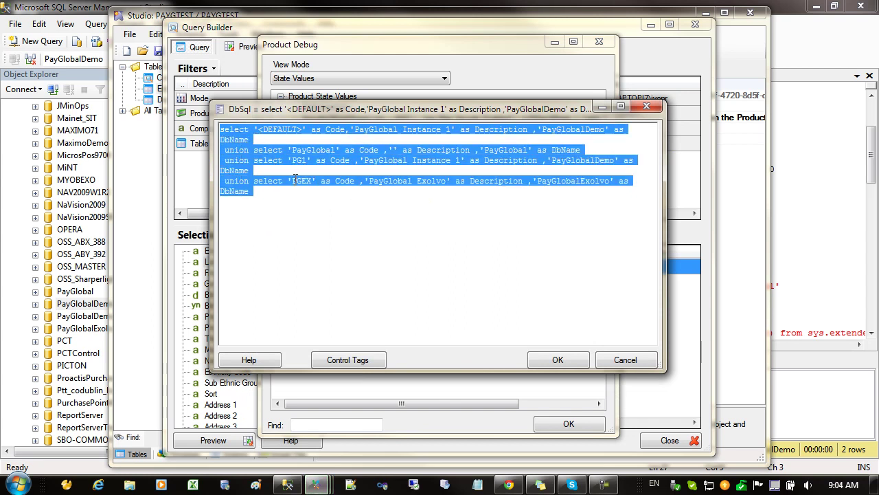
pyautogui.press('Escape')
# - View the DbValidList state value, highlight its comma-separated list of company codes, and close it without changes
pyautogui.doubleClick(336, 141)
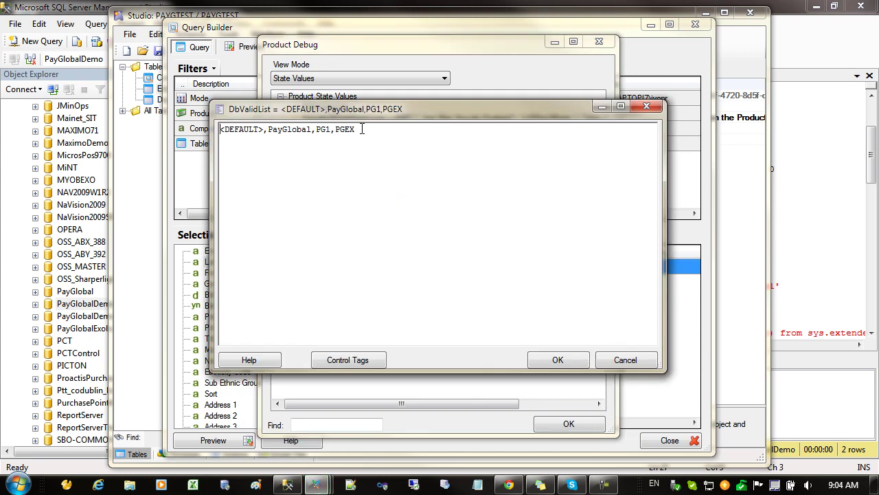
pyautogui.moveTo(362, 129); pyautogui.dragTo(213, 130)
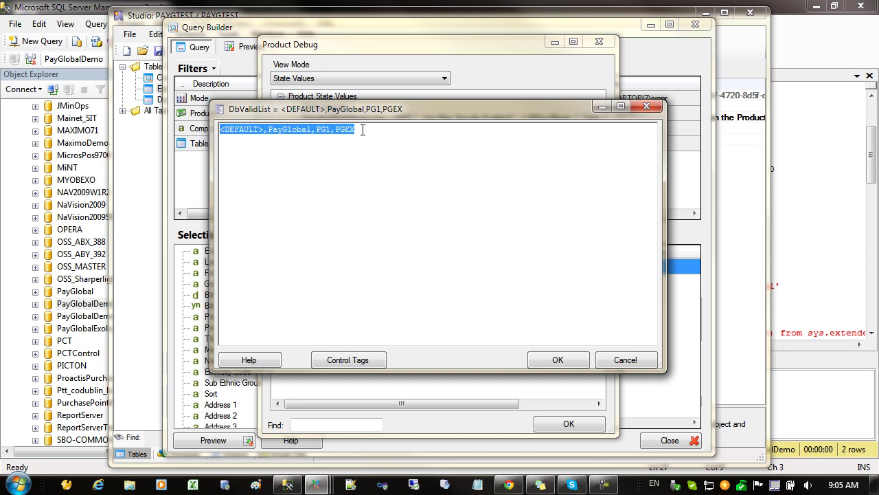
pyautogui.click(363, 130)
pyautogui.moveTo(368, 130); pyautogui.dragTo(220, 129)
pyautogui.click(625, 360)
# - Inspect the Code, Description and DbName values under Db_<DEFAULT>, Db_PayGlobal and Db_PG1, and close the product debug view
pyautogui.click(307, 151)
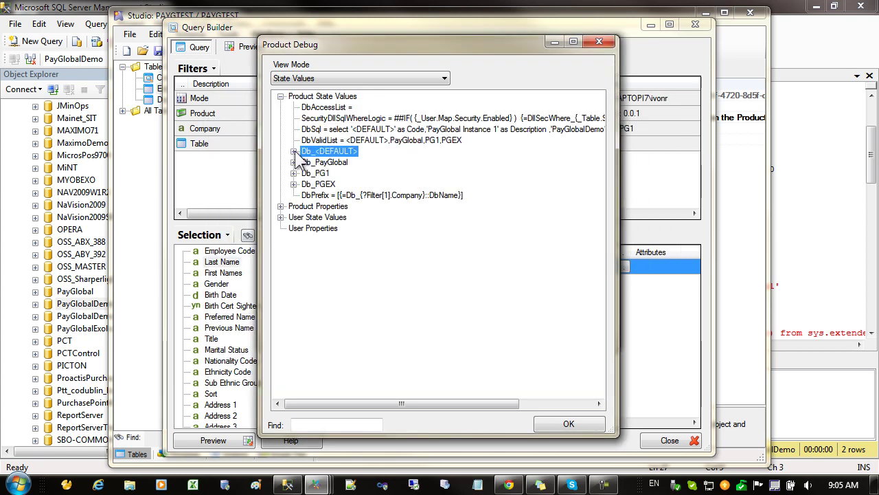
pyautogui.click(294, 152)
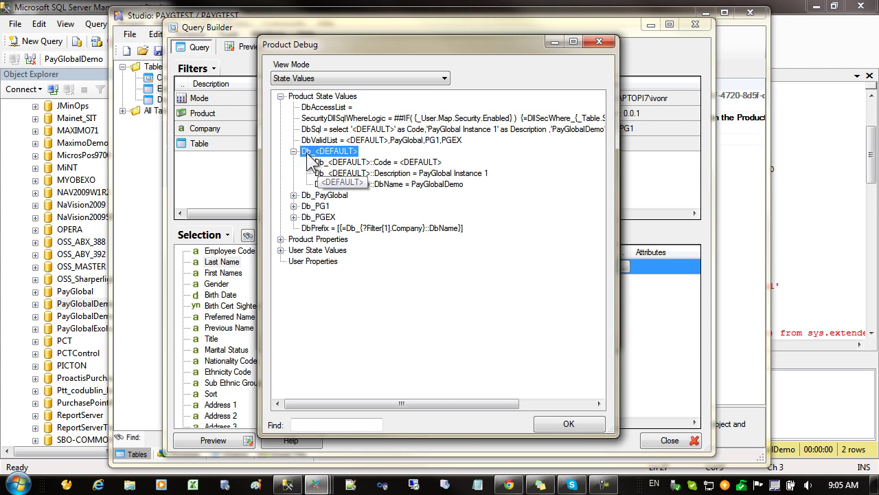
pyautogui.click(382, 164)
pyautogui.press('Down')
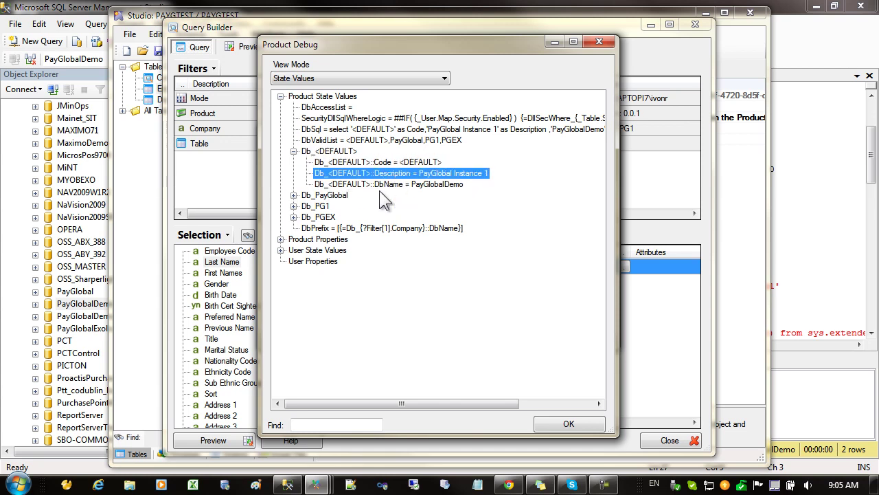
pyautogui.press('Down')
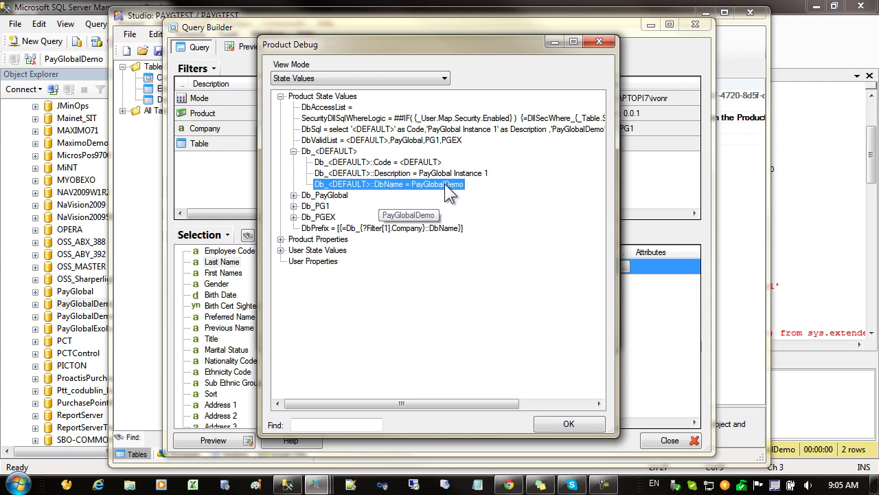
pyautogui.click(294, 195)
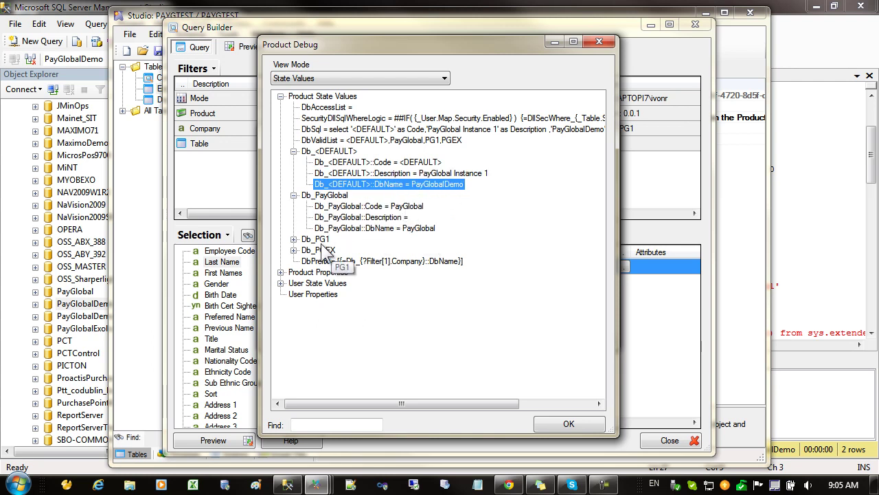
pyautogui.click(293, 239)
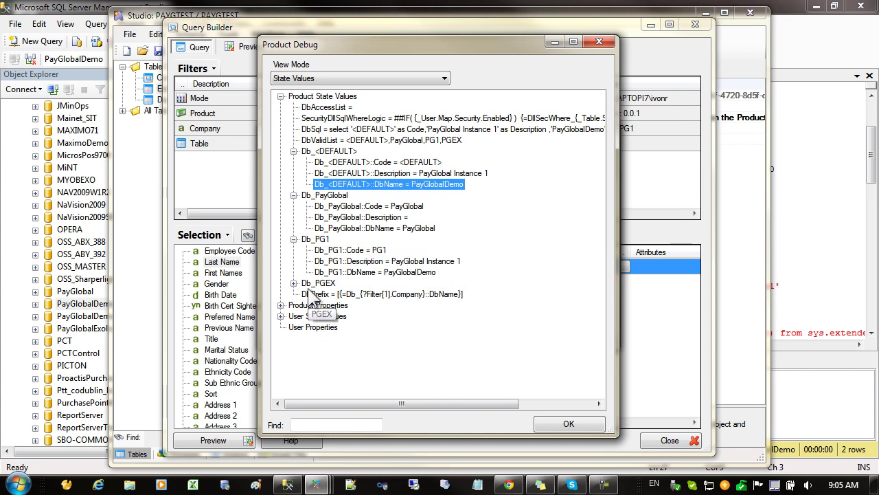
pyautogui.press('Escape')
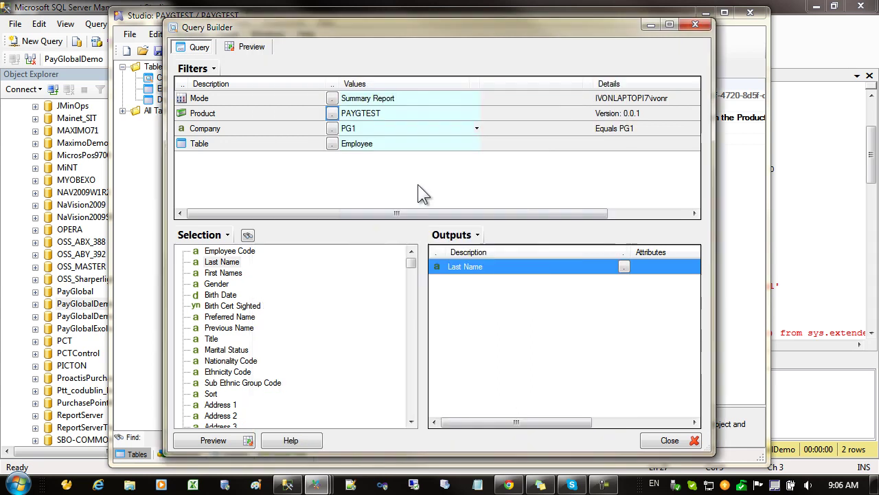
# - View the Company filter's lookup list, cancel it without changing the selection, and return to Studio
pyautogui.click(331, 128)
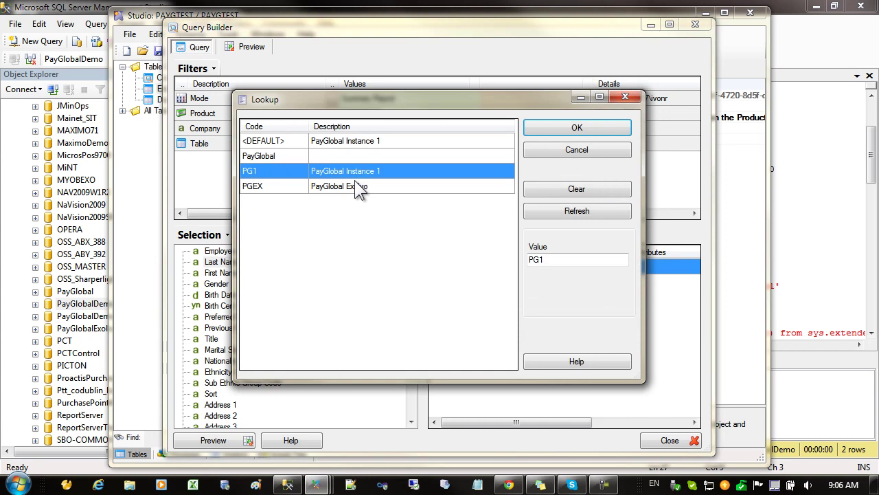
pyautogui.click(580, 149)
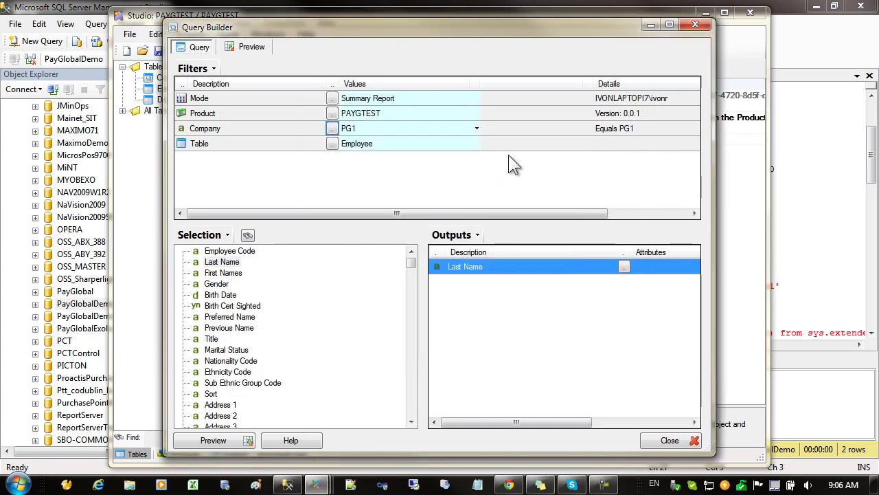
pyautogui.click(162, 19)
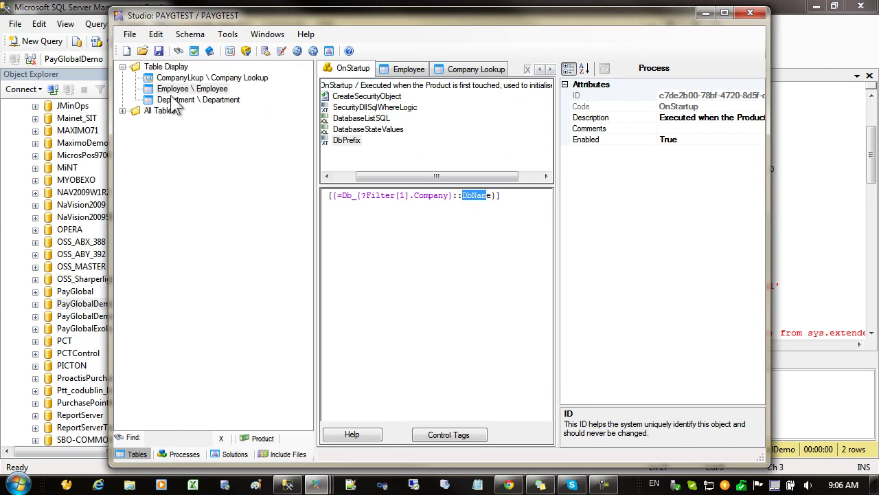
# - Inspect the Comments and Data Type of the global DbAccessList property in the product's Property Settings
pyautogui.click(263, 438)
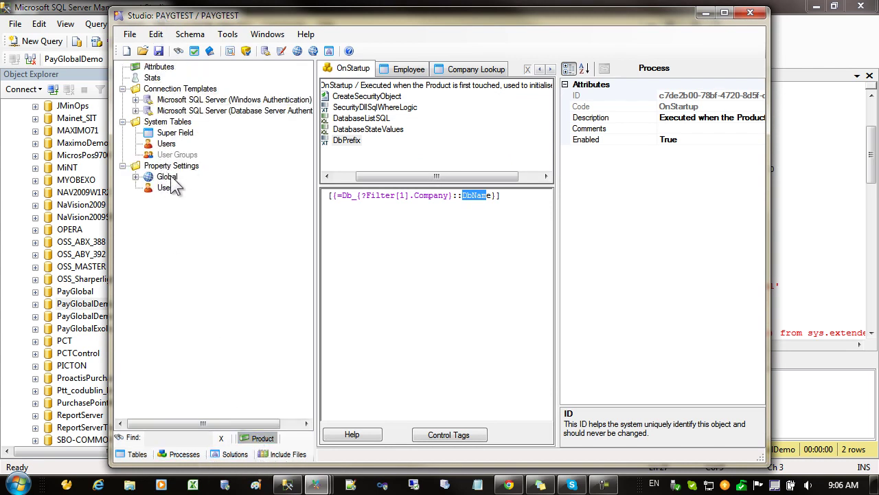
pyautogui.click(136, 176)
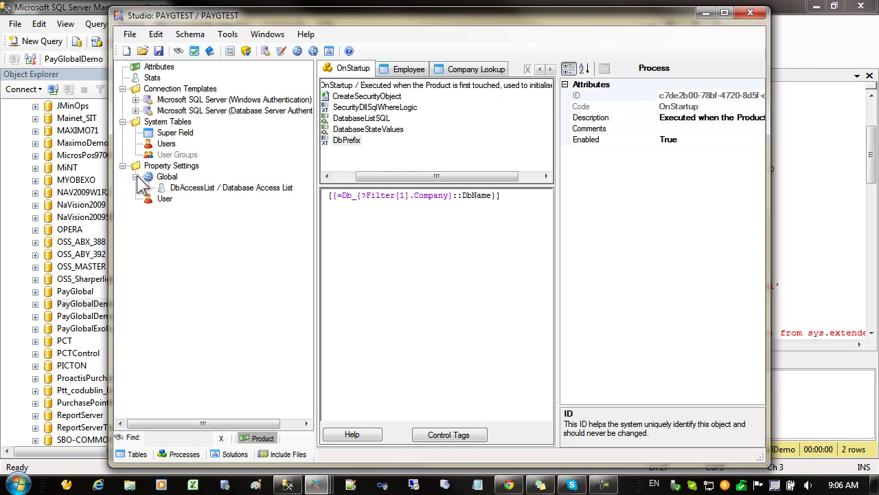
pyautogui.click(211, 190)
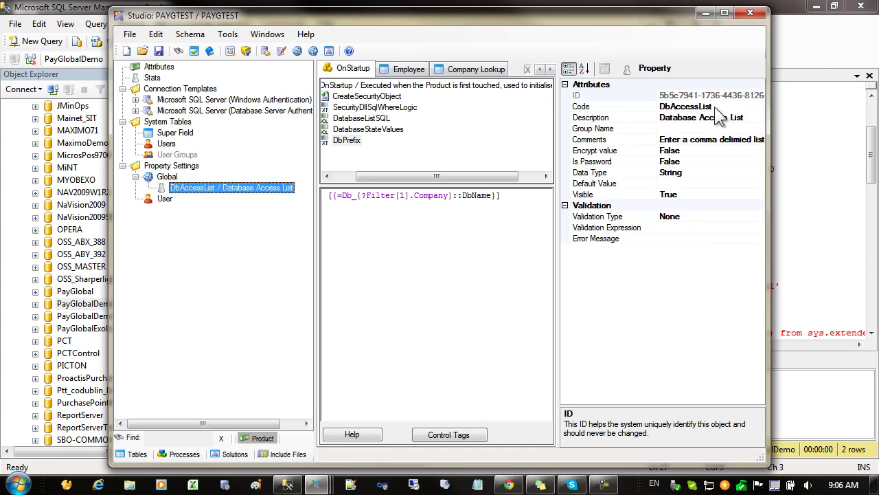
pyautogui.click(685, 143)
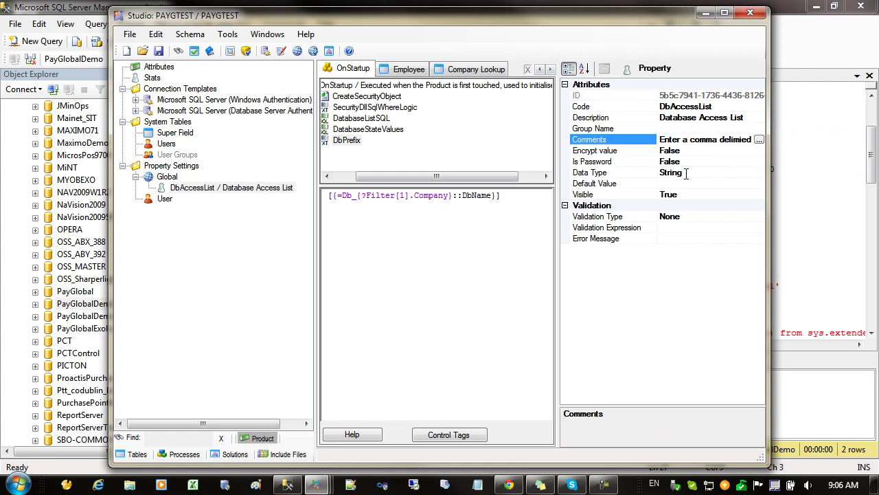
pyautogui.click(687, 173)
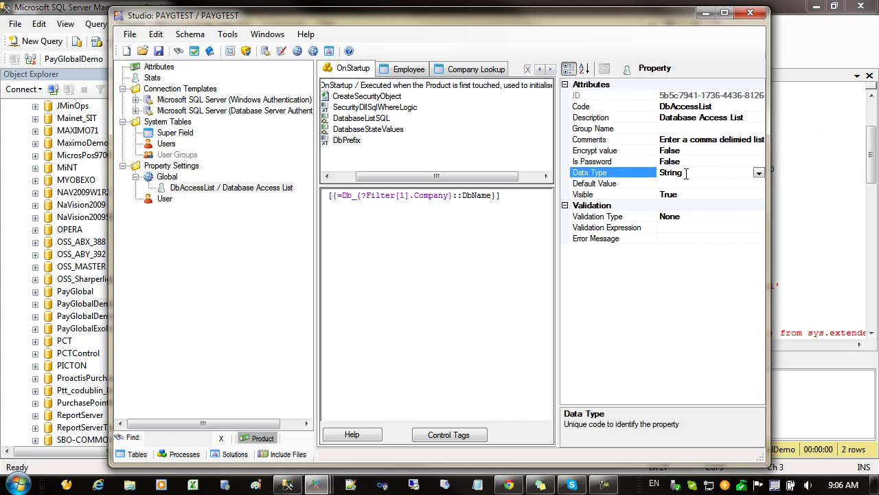
# - Switch to Site Setup to view the PAYGTEST product's Database Access List setting, and move the window clear for reading
pyautogui.click(463, 192)
pyautogui.moveTo(541, 189); pyautogui.dragTo(332, 92)
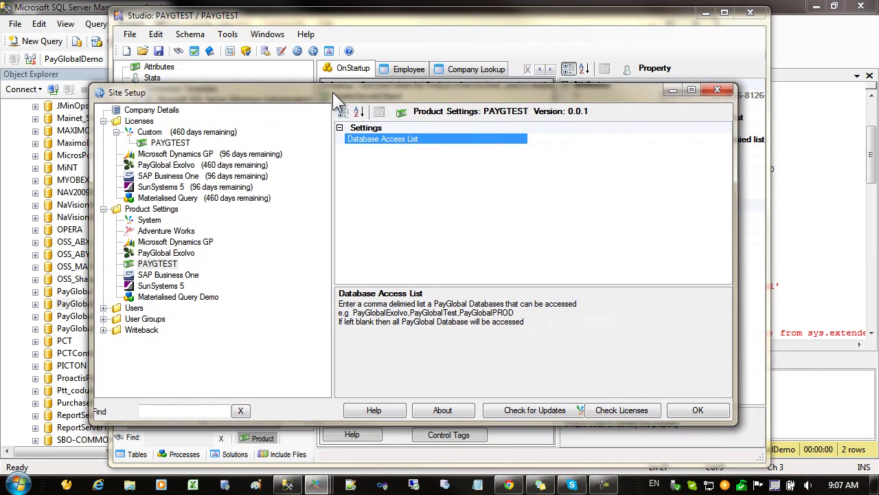
# - Set the Database Access List of the PAYGTEST product settings to AAA,BBB,CC
pyautogui.click(138, 265)
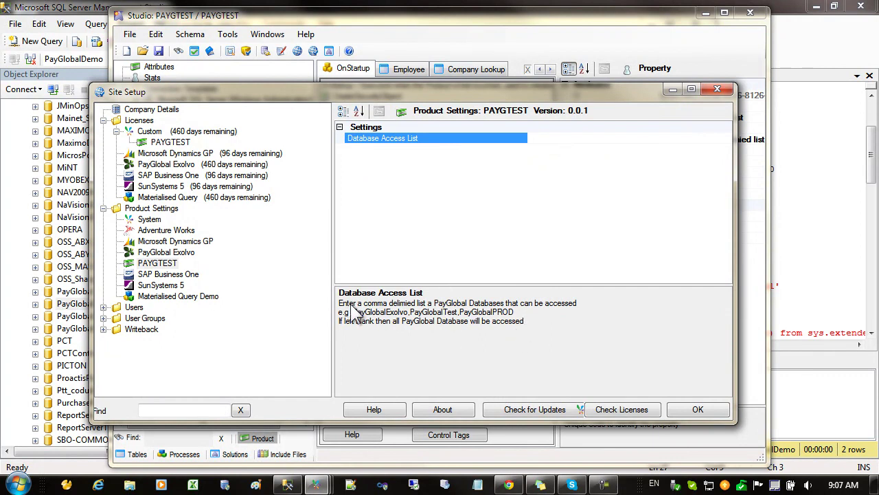
pyautogui.click(545, 140)
pyautogui.write('AAA;BBB,.\\')
pyautogui.press('BackSpace')
pyautogui.press('BackSpace')
pyautogui.write('CC')
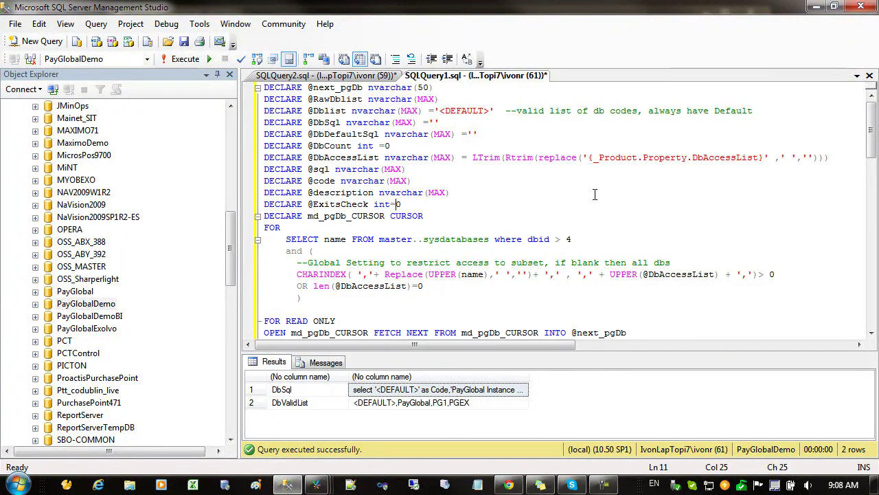
pyautogui.click(594, 157)
pyautogui.press('Left')
pyautogui.hotkey('shift', 'Right')
pyautogui.hotkey('shift', 'Right')
pyautogui.hotkey('shift', 'Right')
pyautogui.hotkey('shift', 'Right')
pyautogui.hotkey('shift', 'Right')
pyautogui.hotkey('shift', 'Right')
pyautogui.hotkey('shift', 'Right')
pyautogui.hotkey('shift', 'Right')
pyautogui.hotkey('shift', 'Right')
pyautogui.hotkey('shift', 'Right')
pyautogui.hotkey('shift', 'Right')
pyautogui.hotkey('shift', 'Right')
pyautogui.hotkey('shift', 'Right')
pyautogui.hotkey('shift', 'Right')
pyautogui.hotkey('shift', 'Right')
pyautogui.hotkey('shift', 'Right')
pyautogui.hotkey('shift', 'Right')
pyautogui.hotkey('shift', 'Right')
pyautogui.hotkey('shift', 'Right')
pyautogui.hotkey('shift', 'Right')
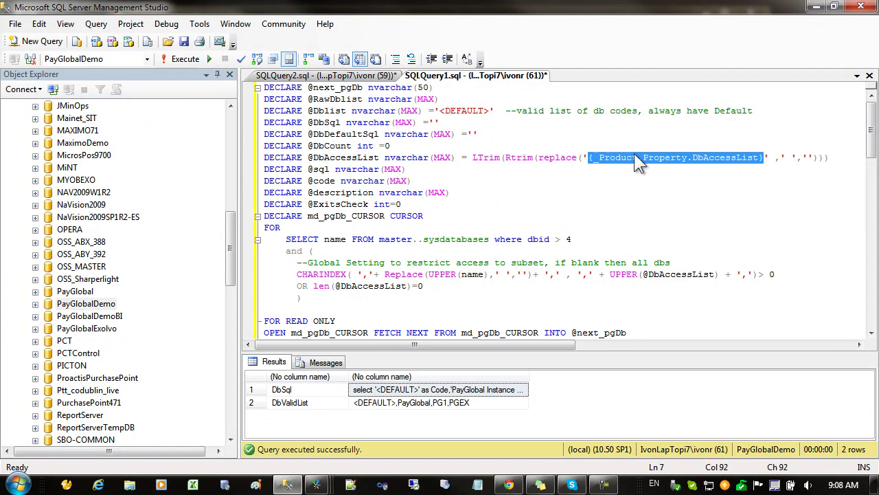
pyautogui.doubleClick(346, 157)
pyautogui.scroll(-9, 354, 175)
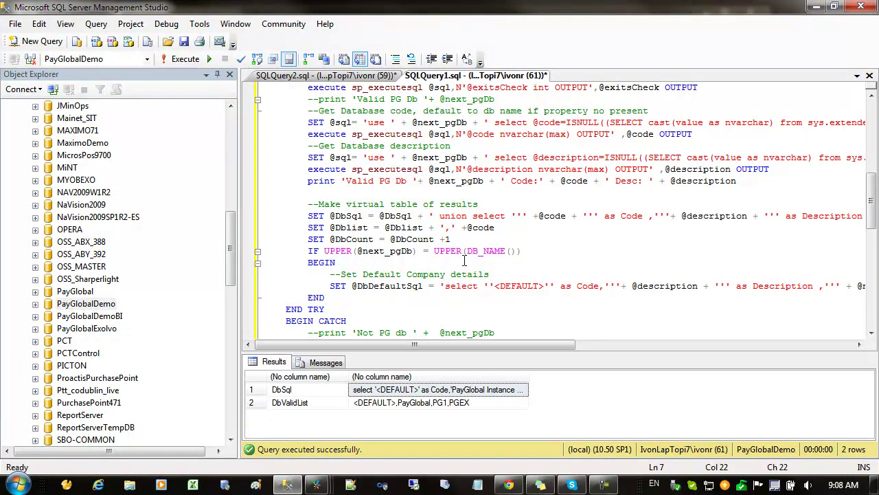
pyautogui.scroll(9, 505, 127)
pyautogui.moveTo(604, 157); pyautogui.dragTo(734, 168)
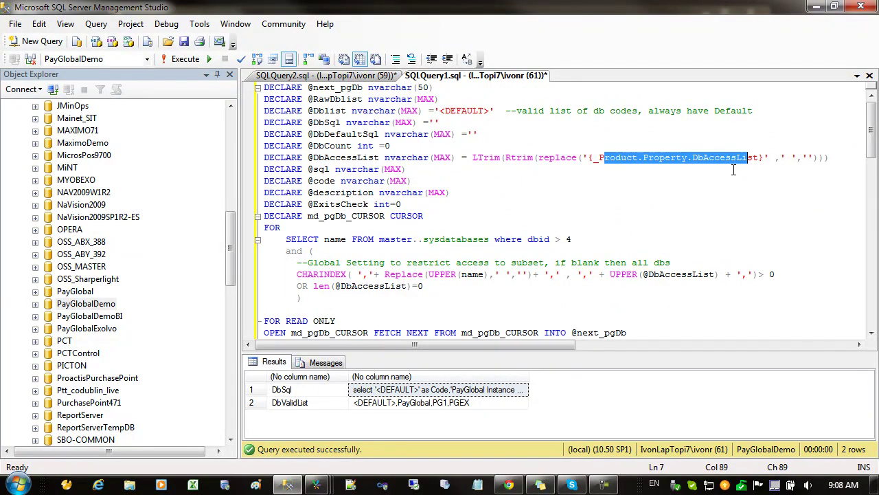
pyautogui.click(462, 181)
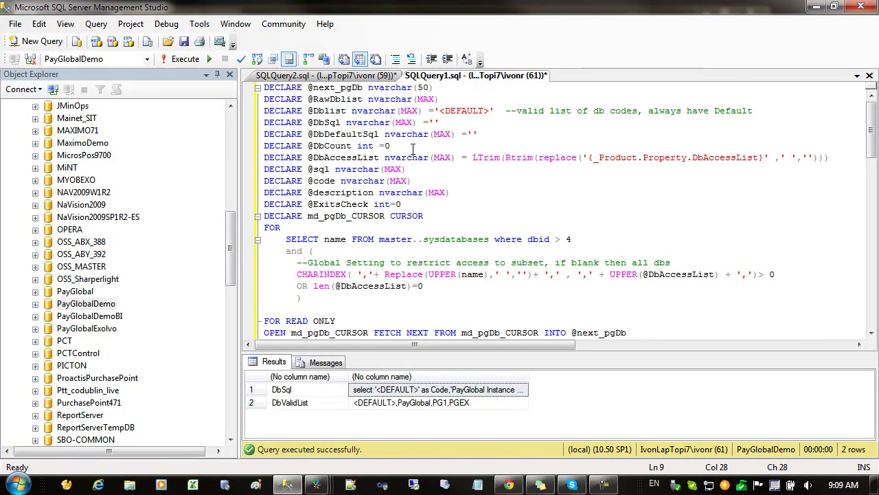
pyautogui.scroll(-9, 401, 242)
pyautogui.click(370, 228)
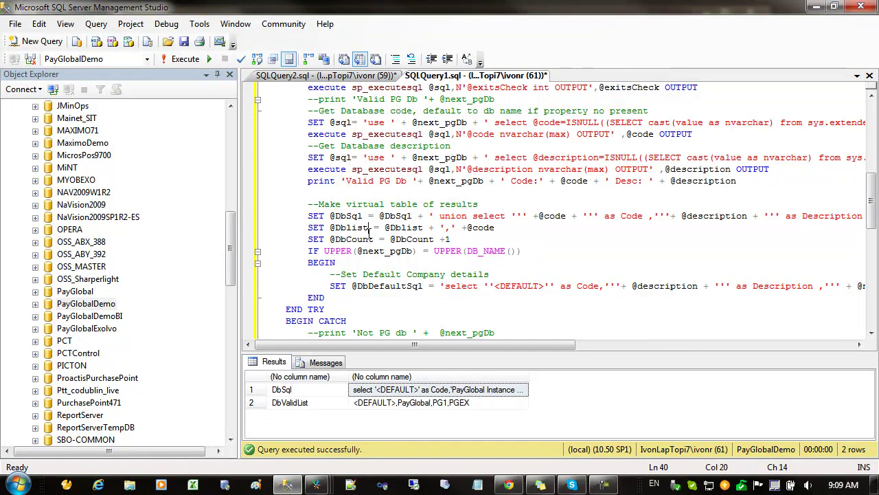
# - Minimise Management Studio, inspect the Initial Catalog of PAYGTEST's Windows Authentication connection in Client Setup, and close Client Setup
pyautogui.click(816, 13)
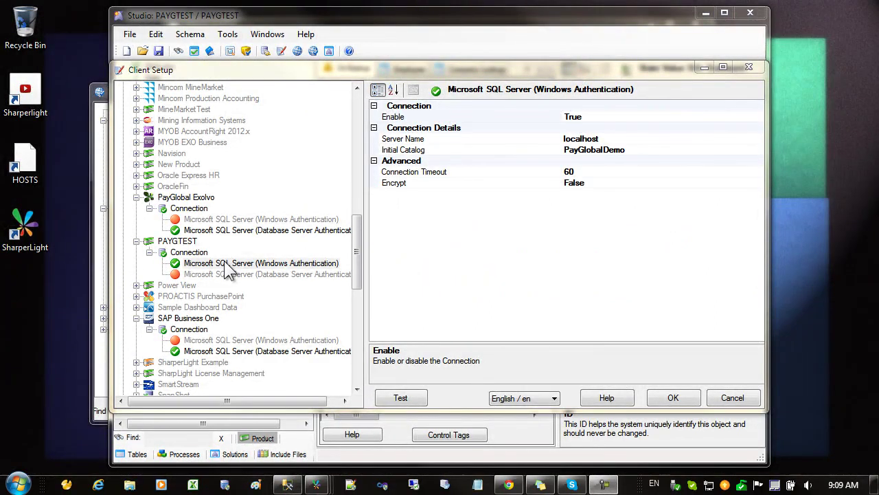
pyautogui.click(224, 263)
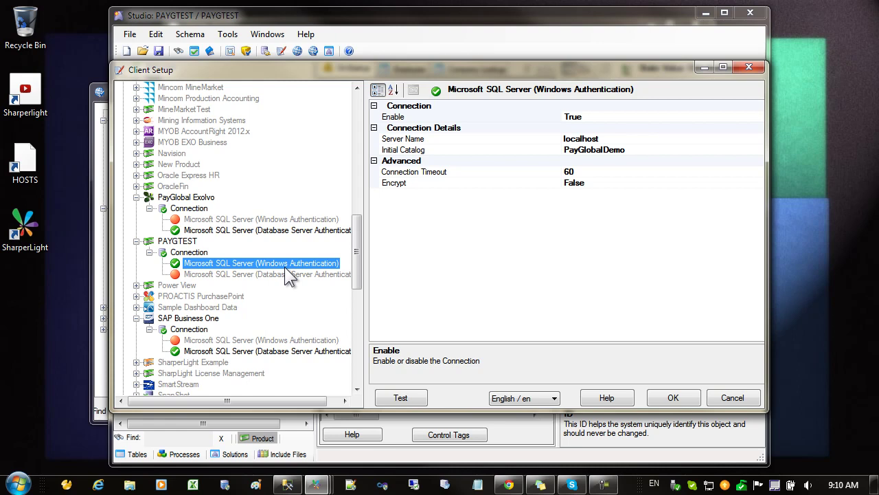
pyautogui.click(628, 150)
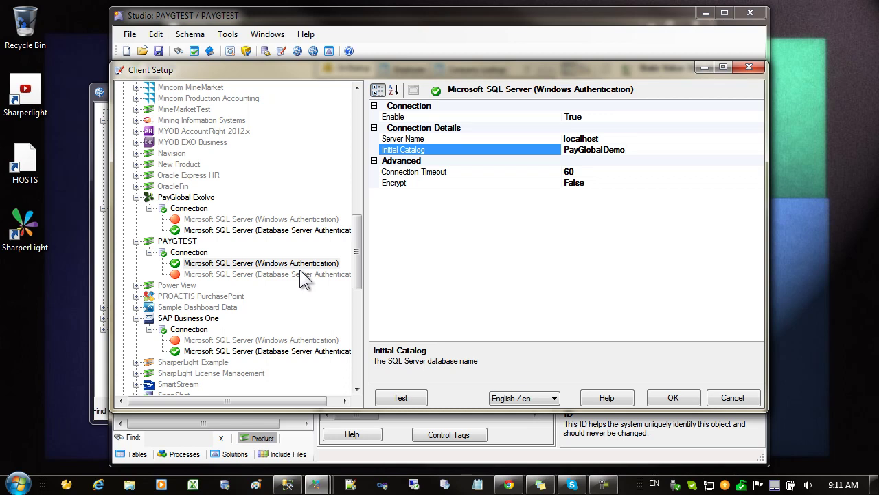
pyautogui.press('Return')
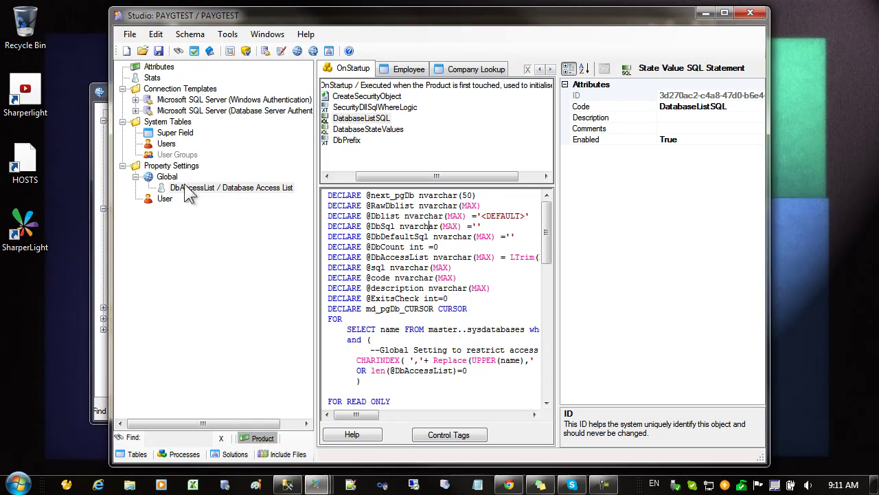
# - Open the Super Field system table in Studio and inspect the Company field's Default Value and Default to Value
pyautogui.click(173, 134)
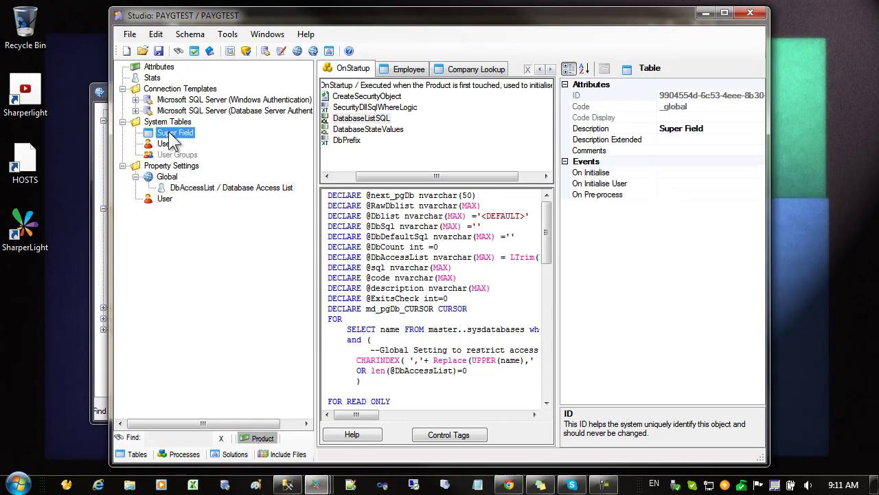
pyautogui.click(374, 97)
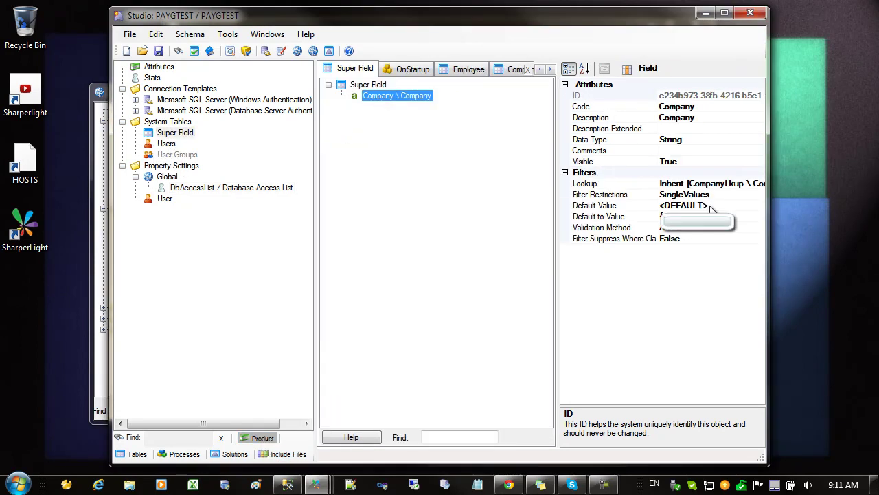
pyautogui.click(711, 206)
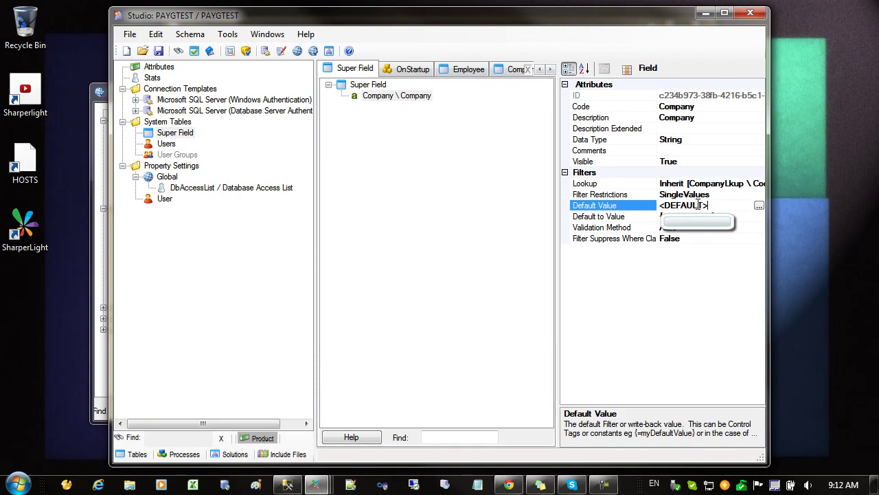
pyautogui.click(695, 213)
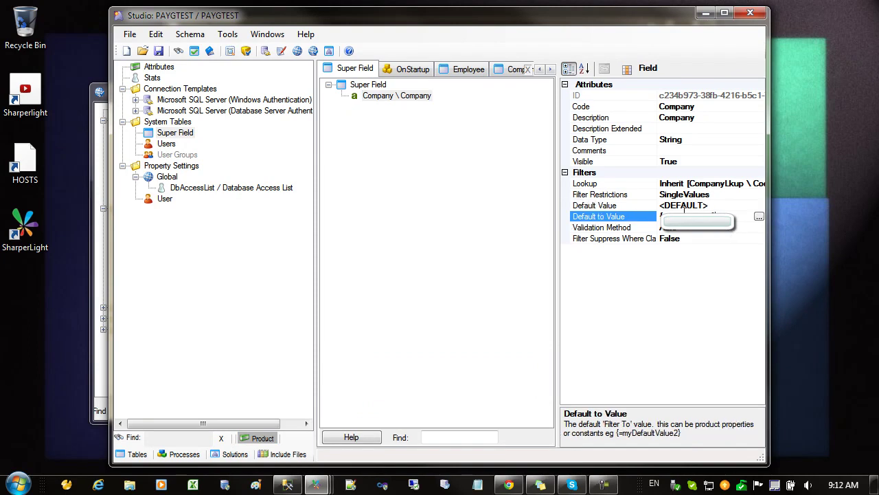
# - Review the OnStartup process's DatabaseListSQL script and open the CompanyLkup table to view its fields and Table Name
pyautogui.click(413, 69)
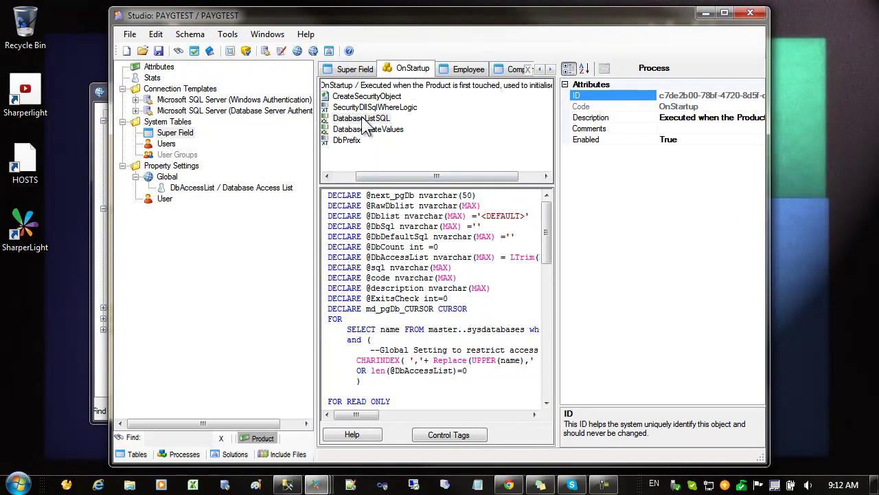
pyautogui.click(391, 226)
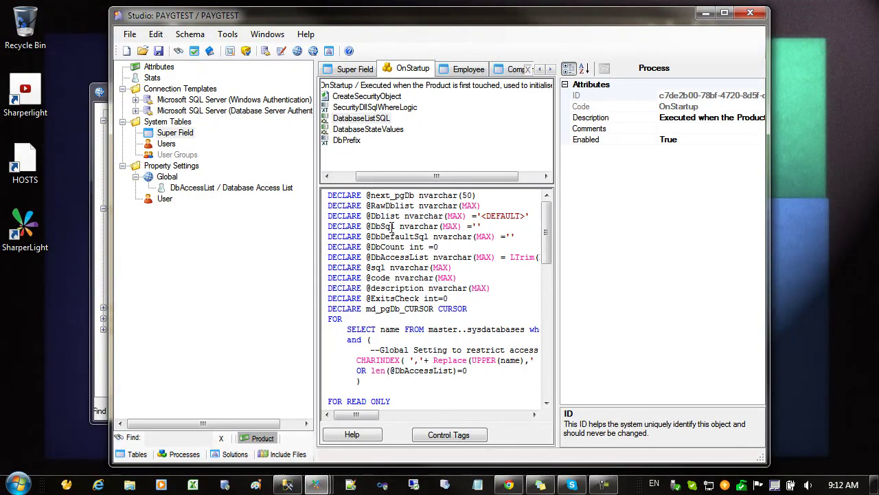
pyautogui.click(136, 454)
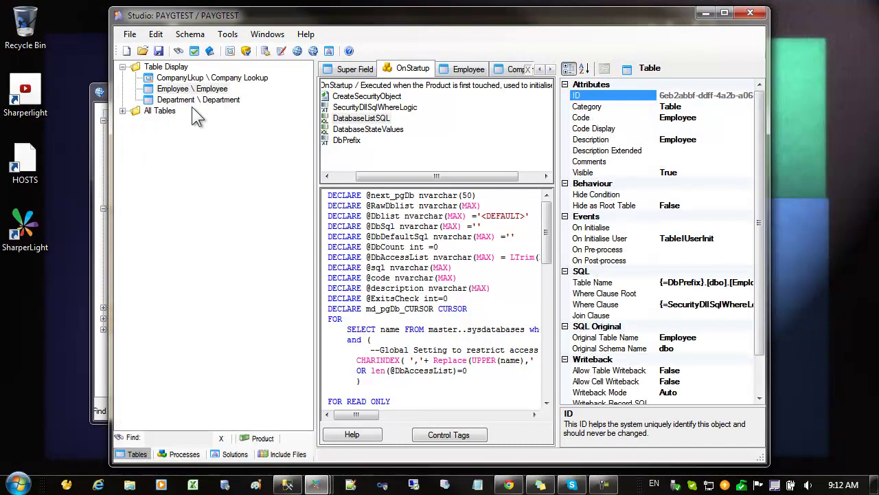
pyautogui.click(180, 79)
pyautogui.doubleClick(180, 79)
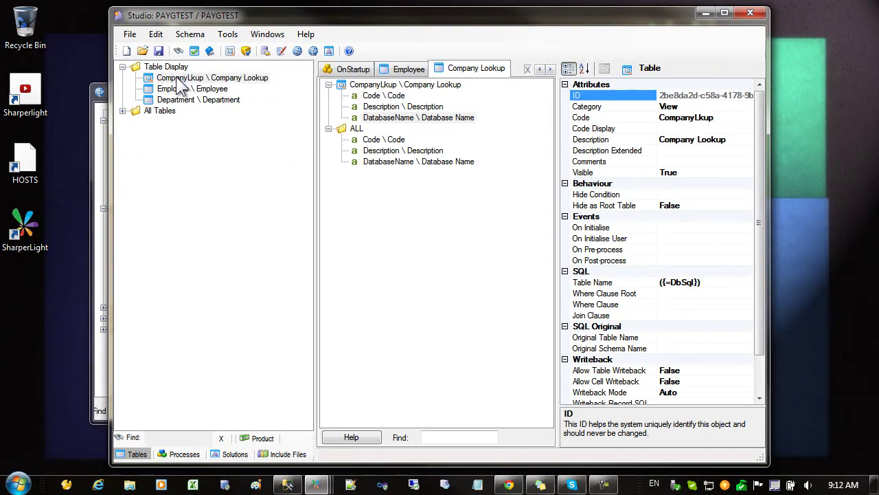
# - Open the Employee table's Table Name SQL, highlight its {=DbPrefix} part, and cancel the editor without changes
pyautogui.click(193, 90)
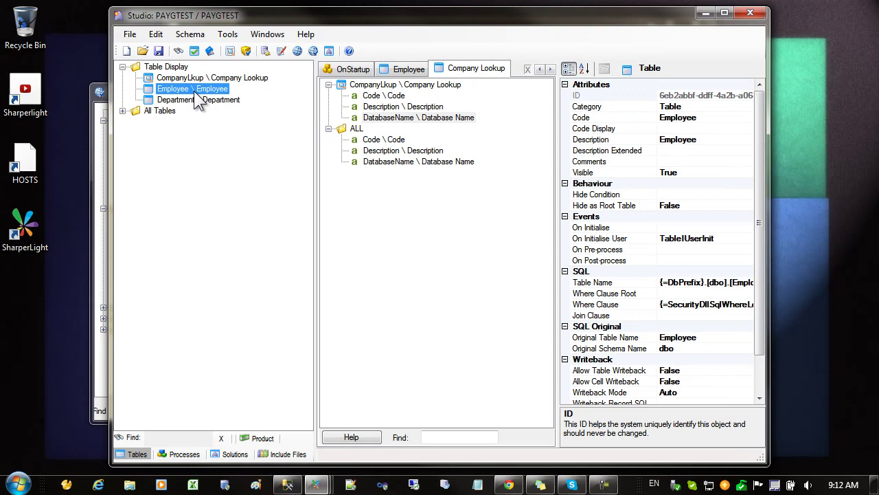
pyautogui.doubleClick(194, 90)
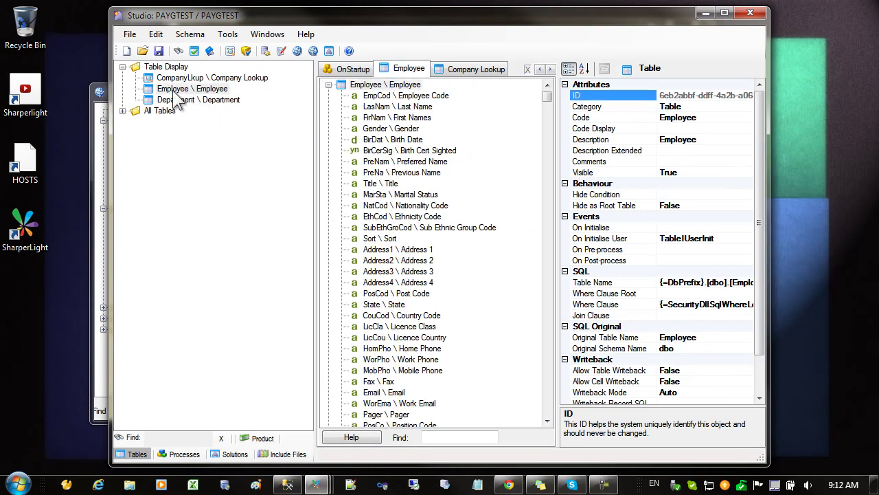
pyautogui.click(728, 282)
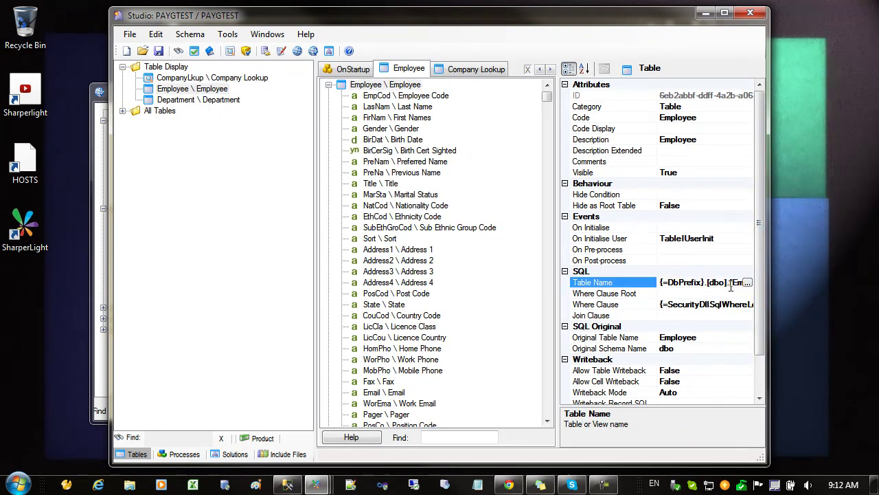
pyautogui.click(747, 283)
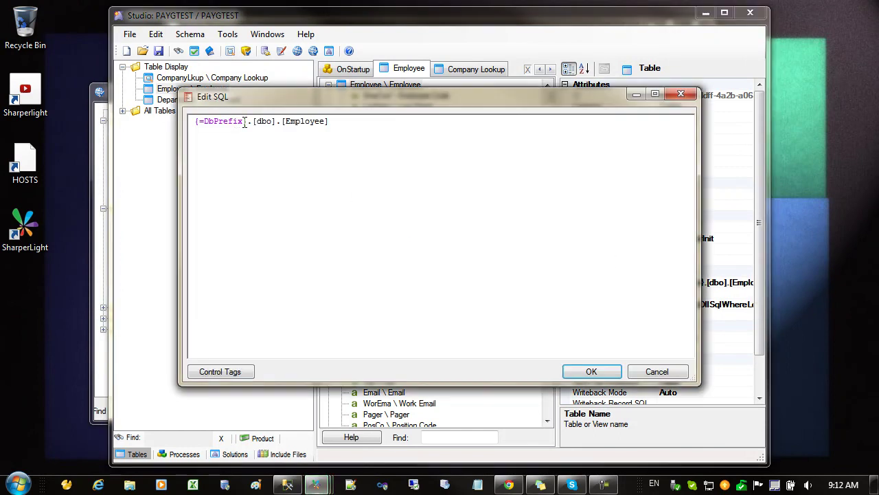
pyautogui.moveTo(254, 123); pyautogui.dragTo(195, 122)
pyautogui.click(657, 371)
# - View the Studio Search find and replace options, close them without searching, and select the Employee table's Gender field
pyautogui.click(178, 51)
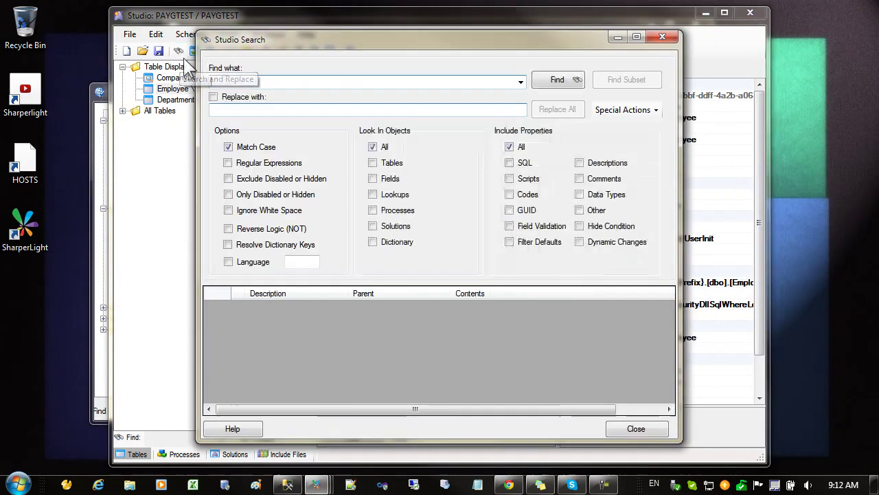
pyautogui.click(243, 81)
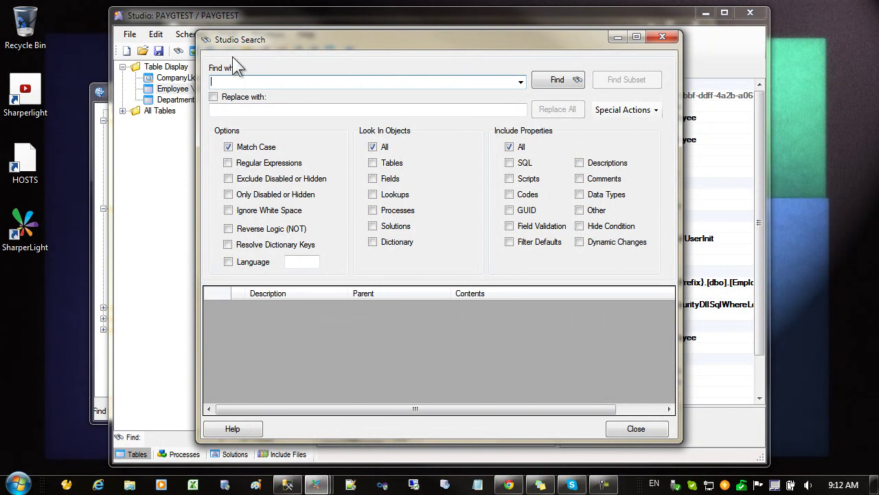
pyautogui.press('Escape')
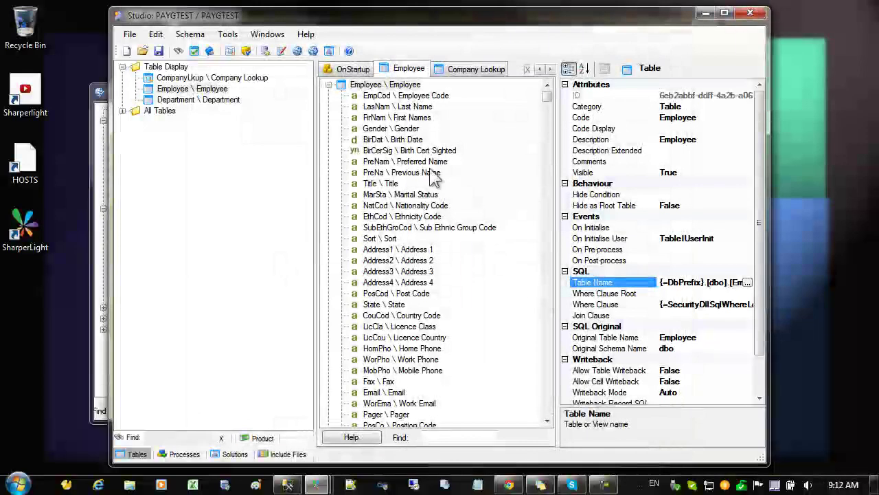
pyautogui.click(399, 130)
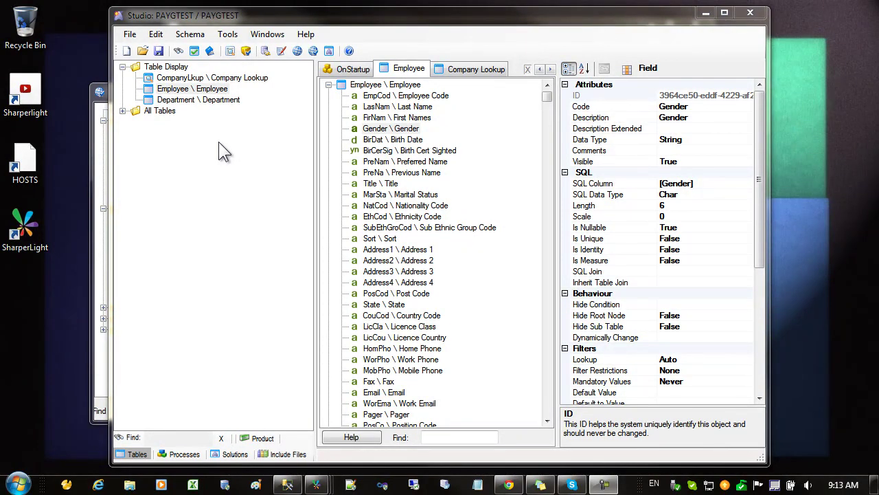
# - Bring Site Setup forward, expand the users list, and display the PHILIGHT Guest account's PAYGTEST product settings
pyautogui.click(101, 104)
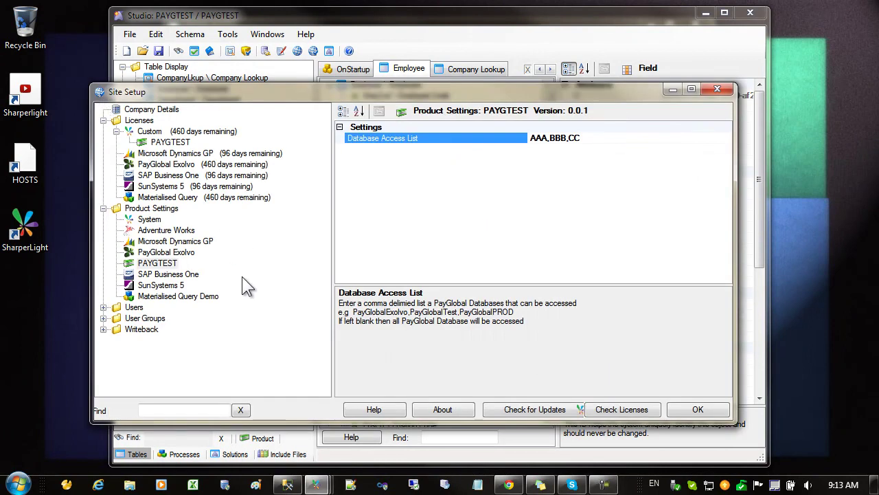
pyautogui.click(167, 284)
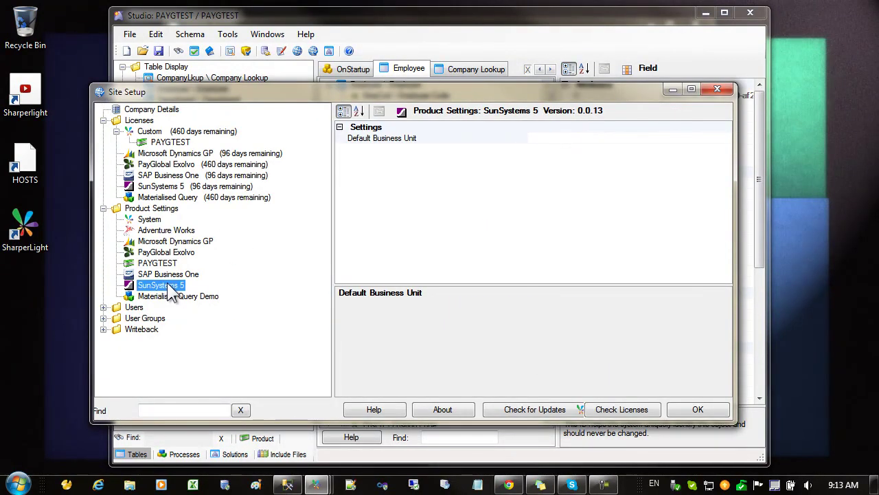
pyautogui.click(104, 307)
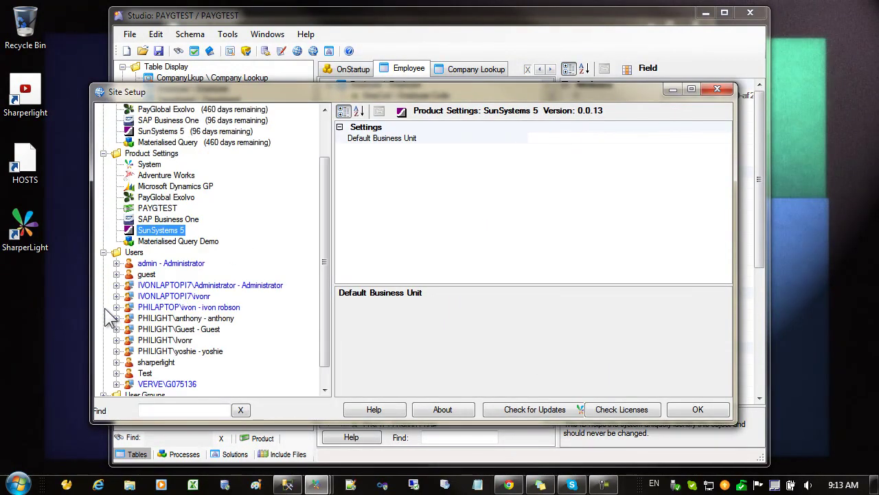
pyautogui.doubleClick(184, 329)
pyautogui.click(172, 307)
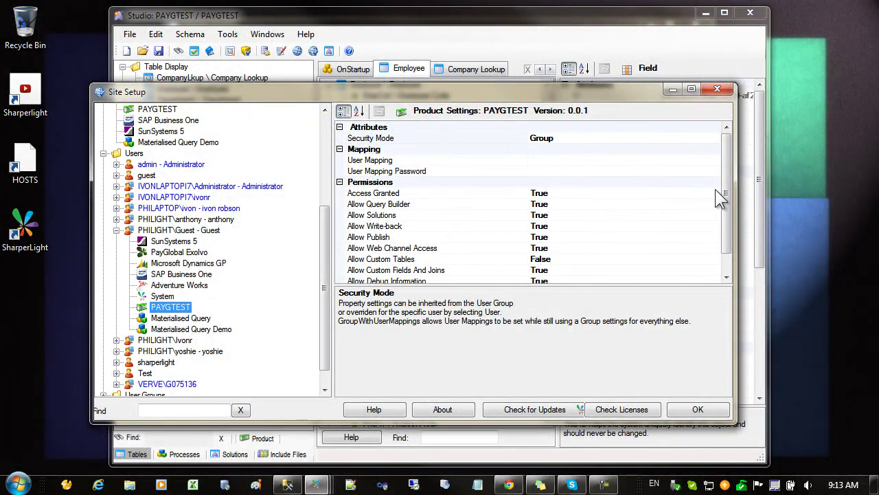
# - Open the Tables Restrict Access or Hide permission of the Guest account's PAYGTEST settings
pyautogui.scroll(-1, 727, 190)
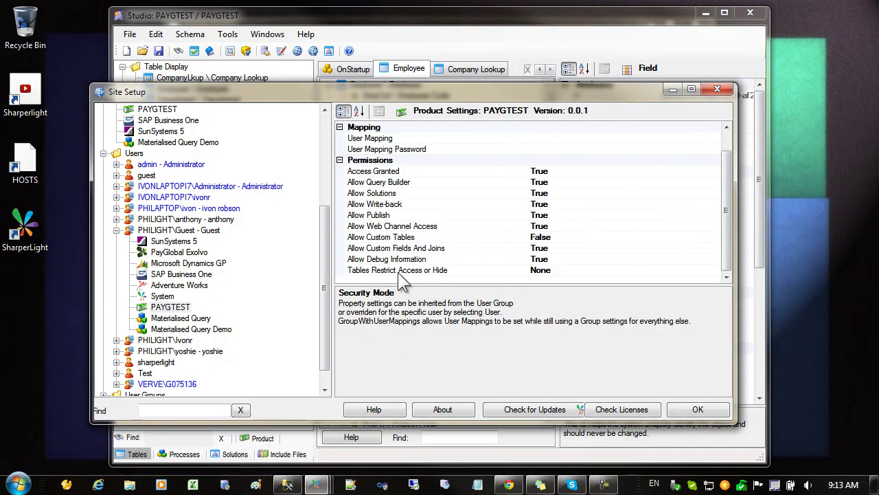
pyautogui.click(425, 270)
pyautogui.click(714, 270)
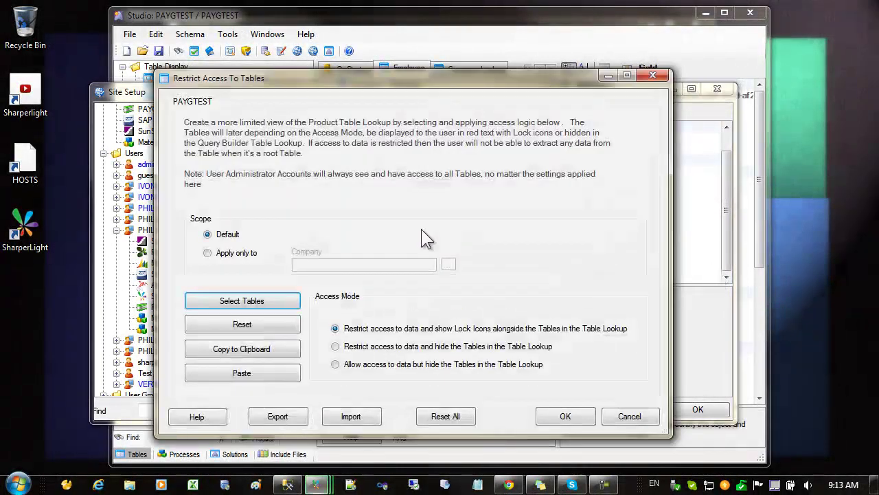